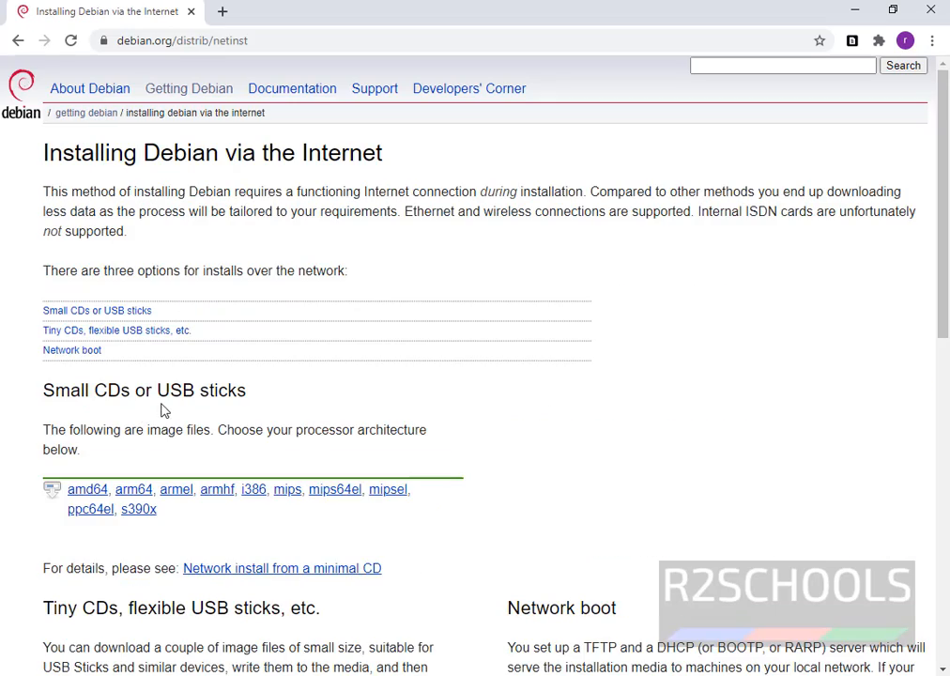
Step: Return to Getting Debian and follow the 'complete installation image' link to the CDs/DVDs page
scroll(194, 410, down, 5)
scroll(194, 410, up, 3)
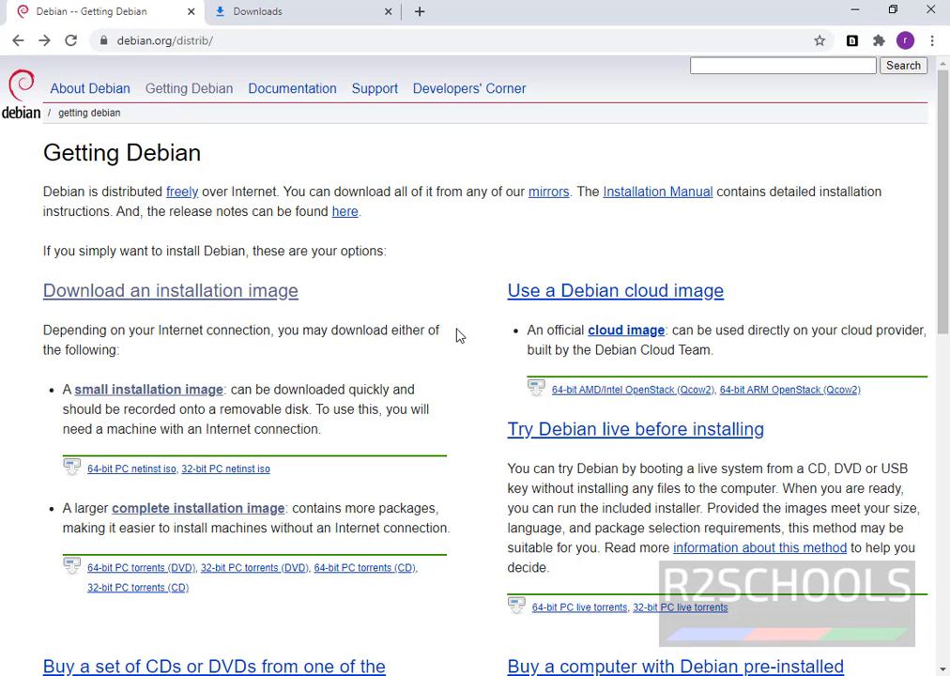
scroll(378, 426, down, 1)
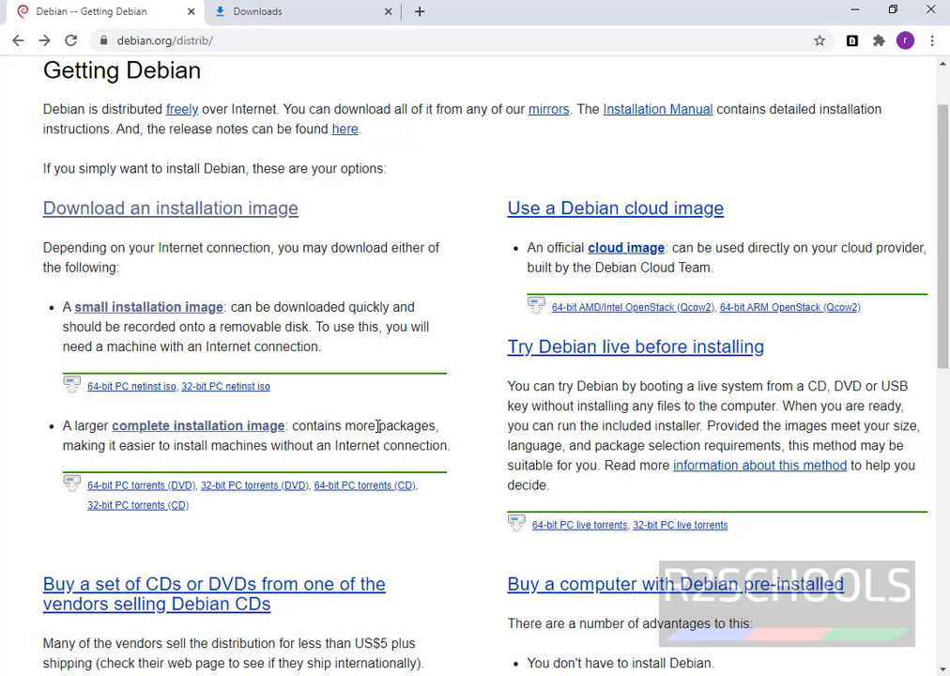
click(215, 431)
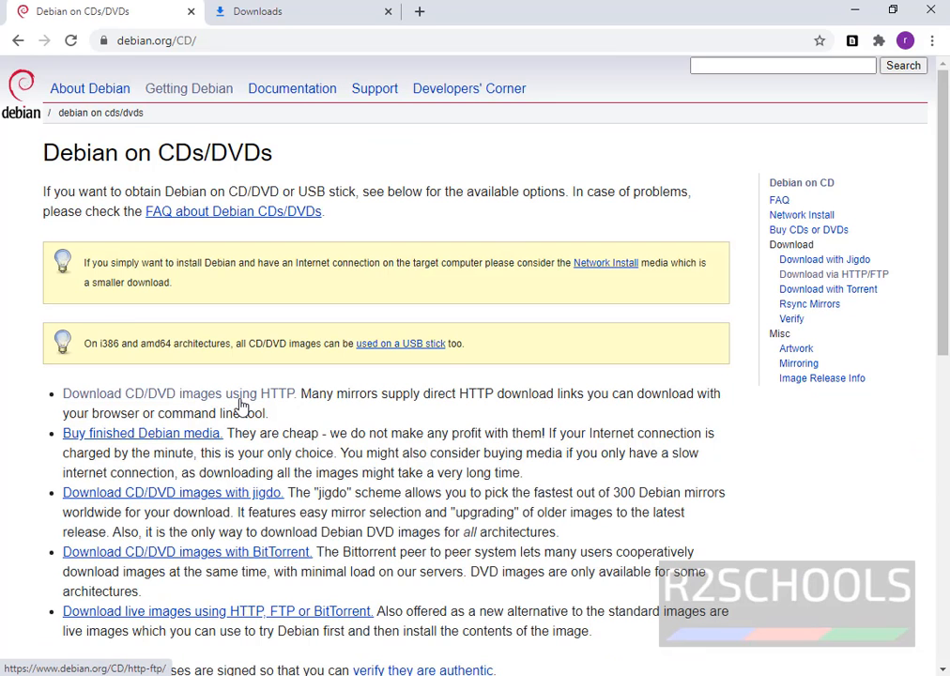
Step: Follow the HTTP CD/DVD images link, then 'stable', then amd64 under CD
click(240, 405)
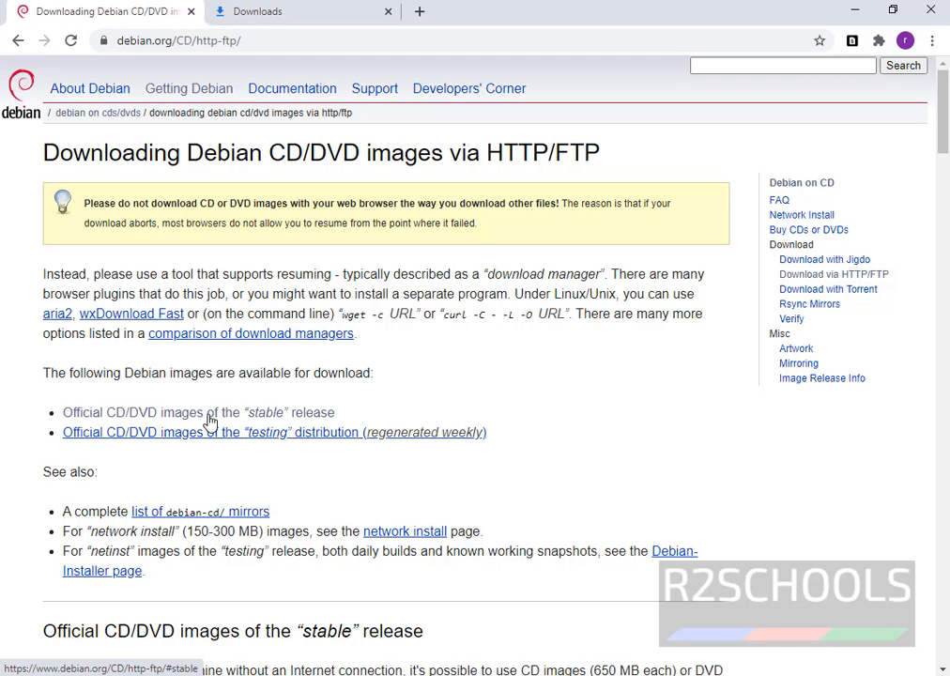
click(318, 414)
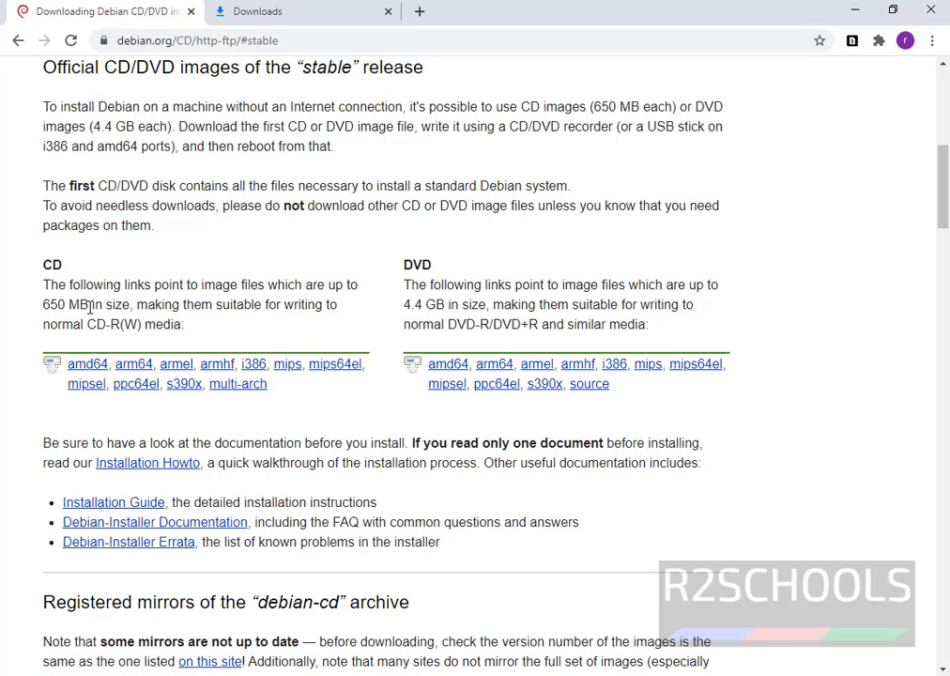
click(79, 363)
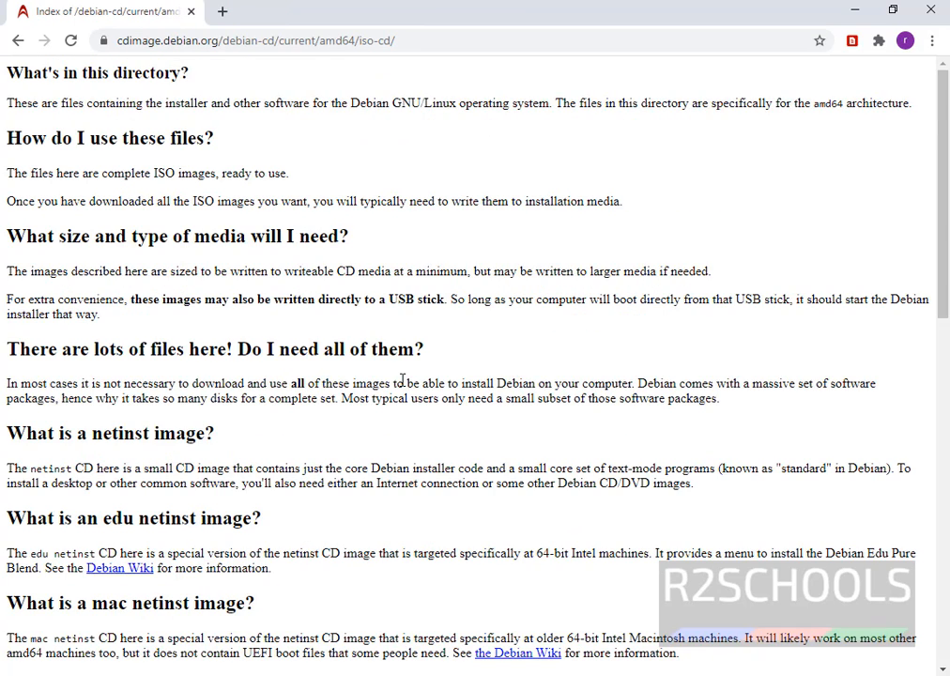
Step: Start downloading debian-10.6.0-amd64-xfce-CD-1.iso from the listing and dismiss the download bar
scroll(401, 379, down, 10)
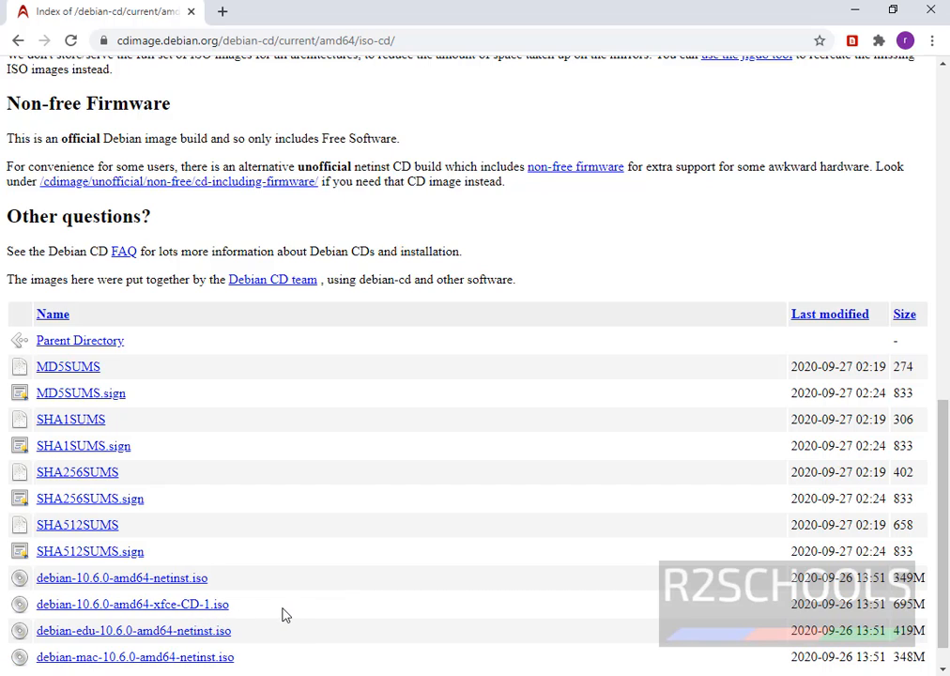
click(208, 617)
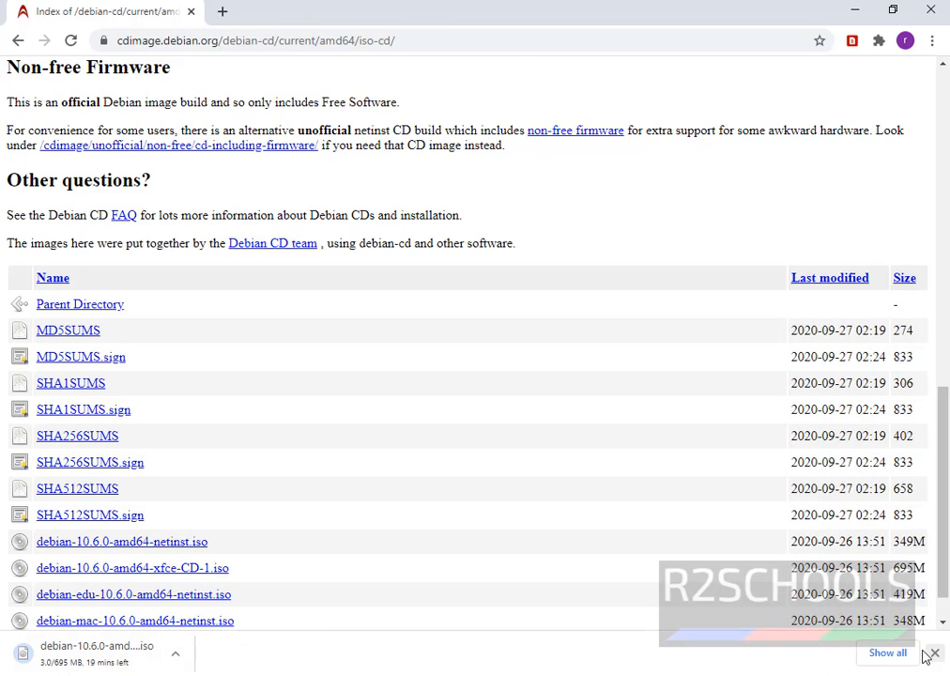
click(888, 652)
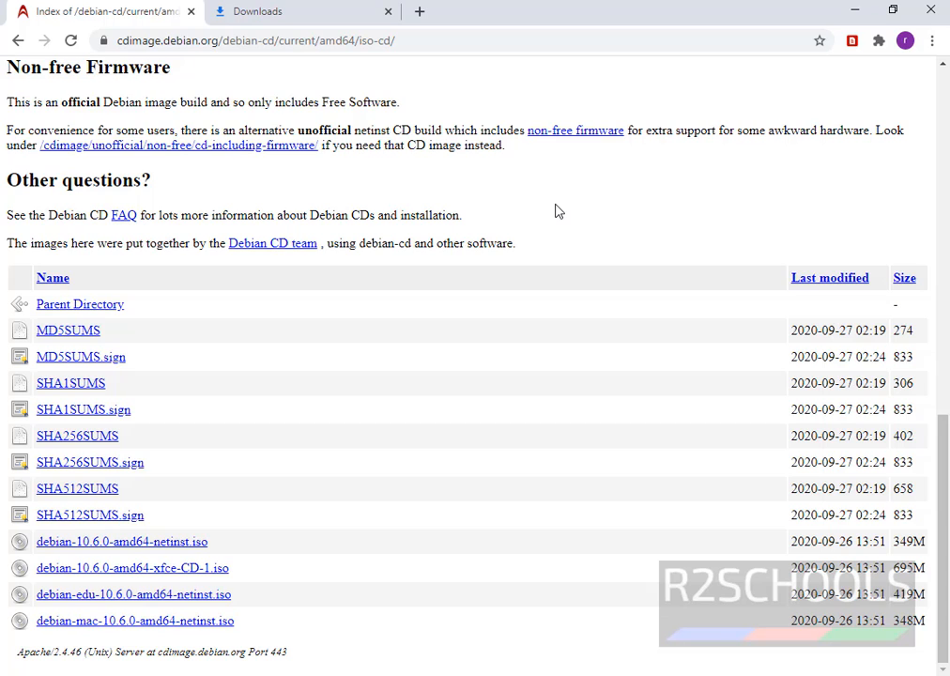
key(super)
Step: Find Oracle VM VirtualBox via Windows search for 'virtu' and launch the Manager
text(virtu)
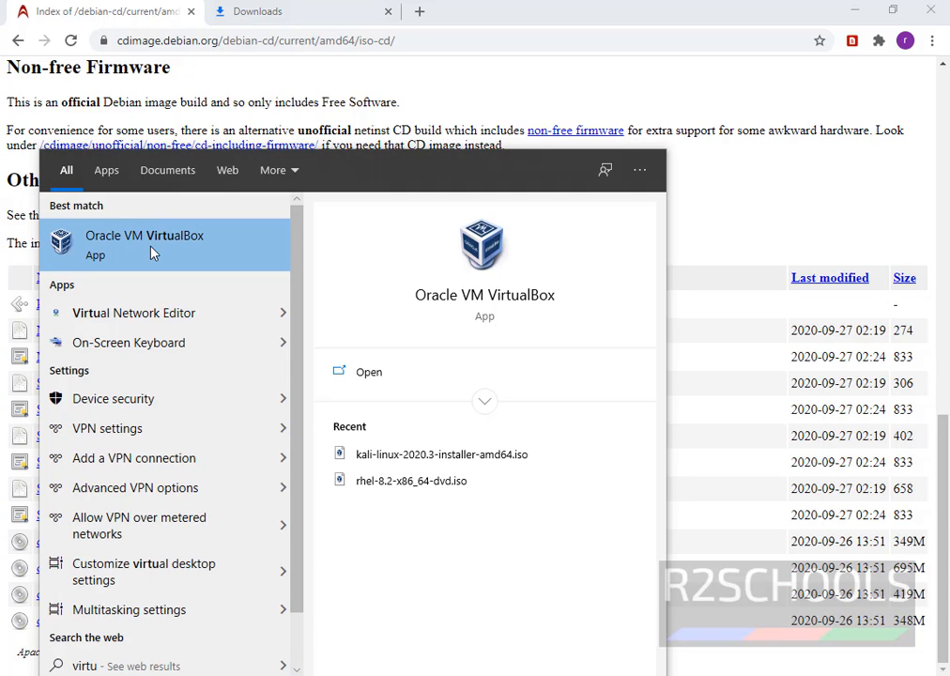
click(153, 251)
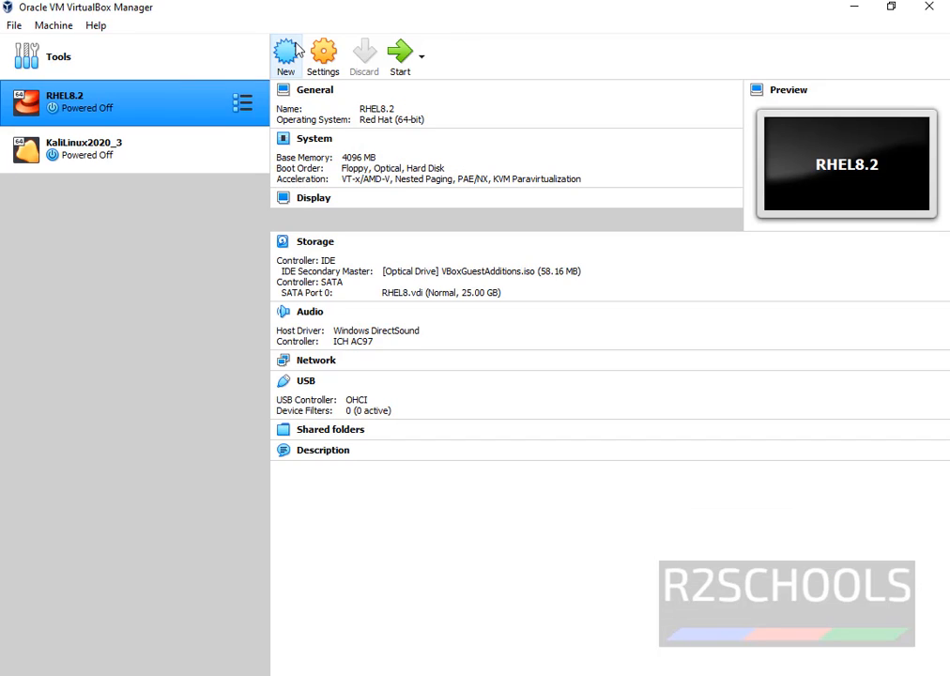
click(51, 25)
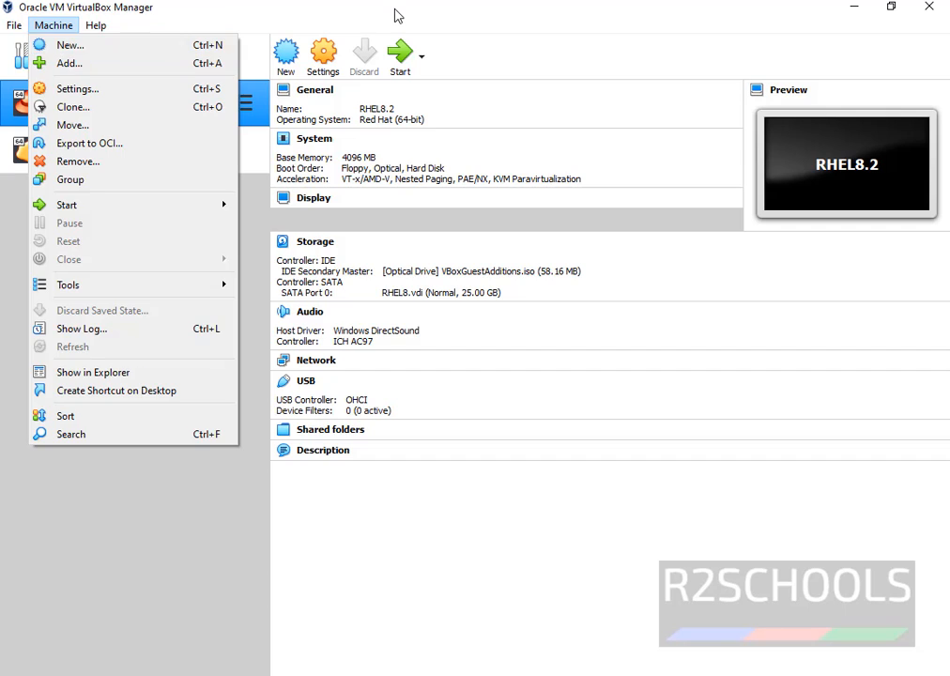
click(315, 12)
Step: Create a new machine named Debain10.6, Debian (64-bit), with 4096 MB of memory
click(285, 53)
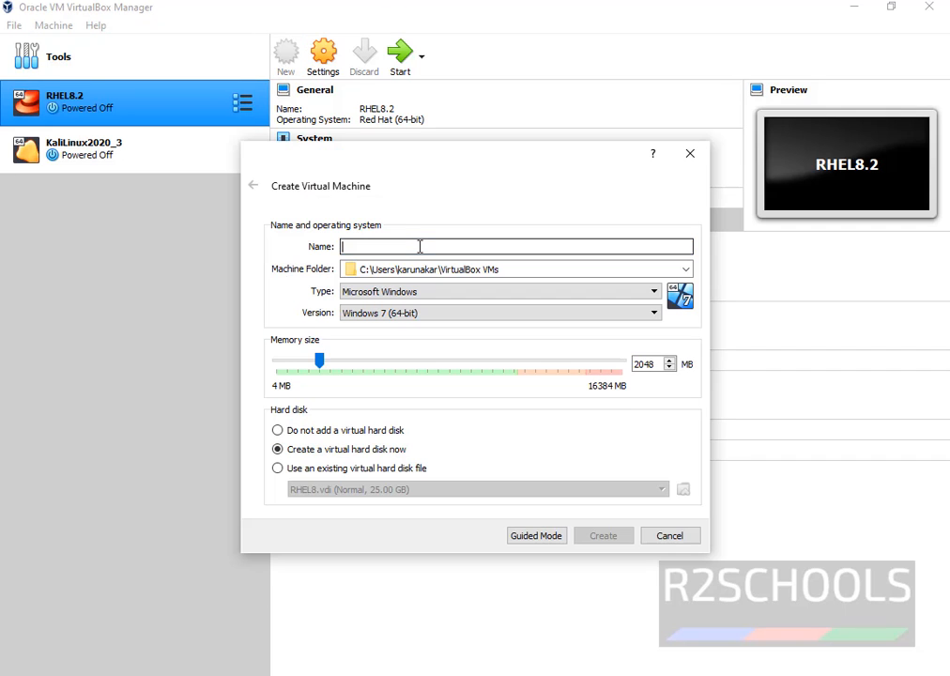
text(Debain)
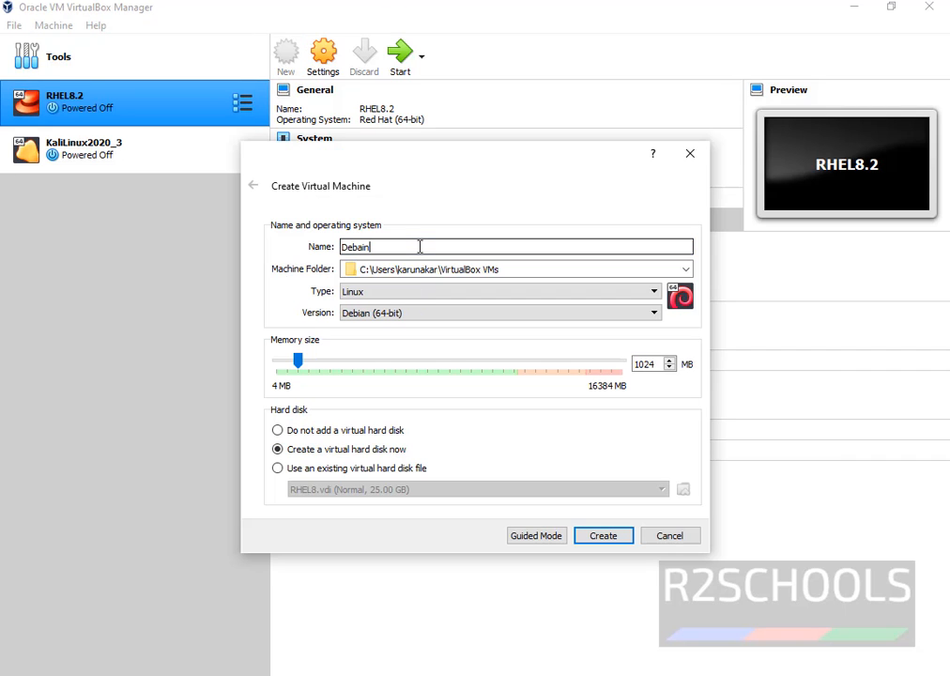
text(10.6)
key(Tab)
click(504, 270)
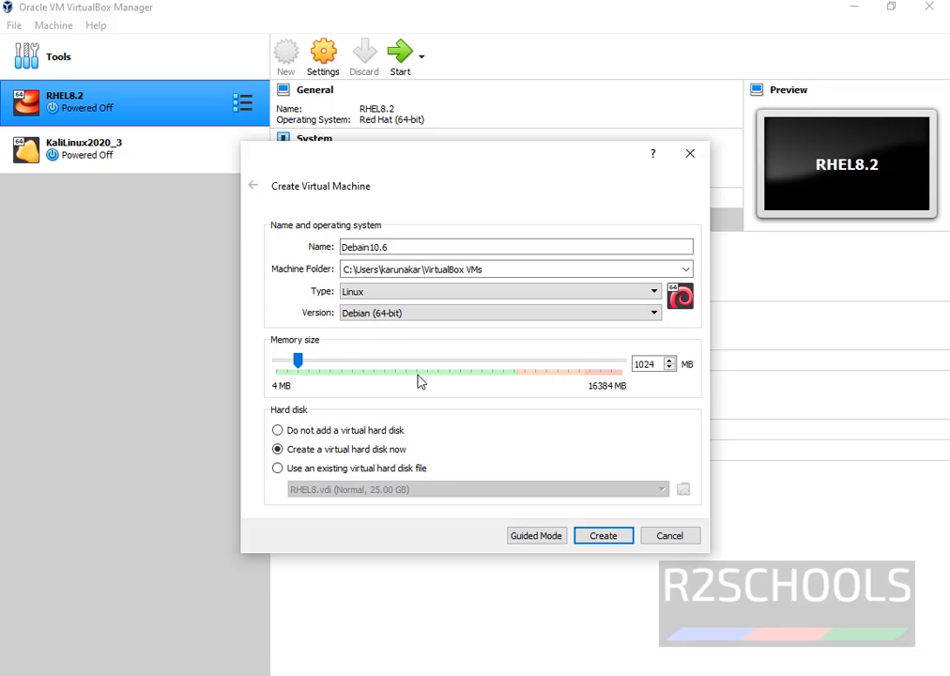
double_click(644, 364)
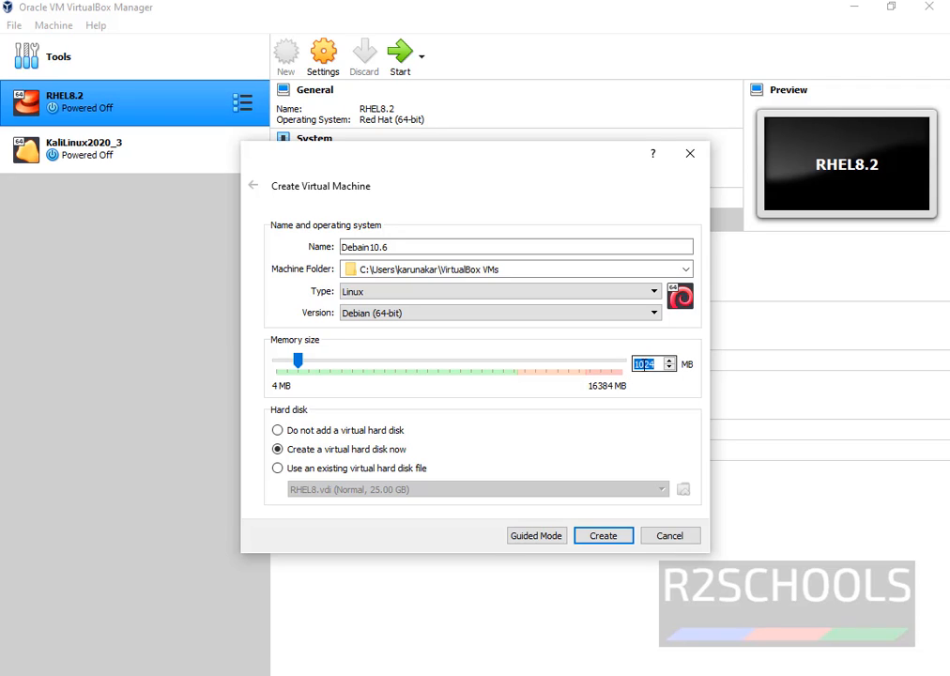
click(657, 364)
drag(657, 364, 634, 370)
text(4096)
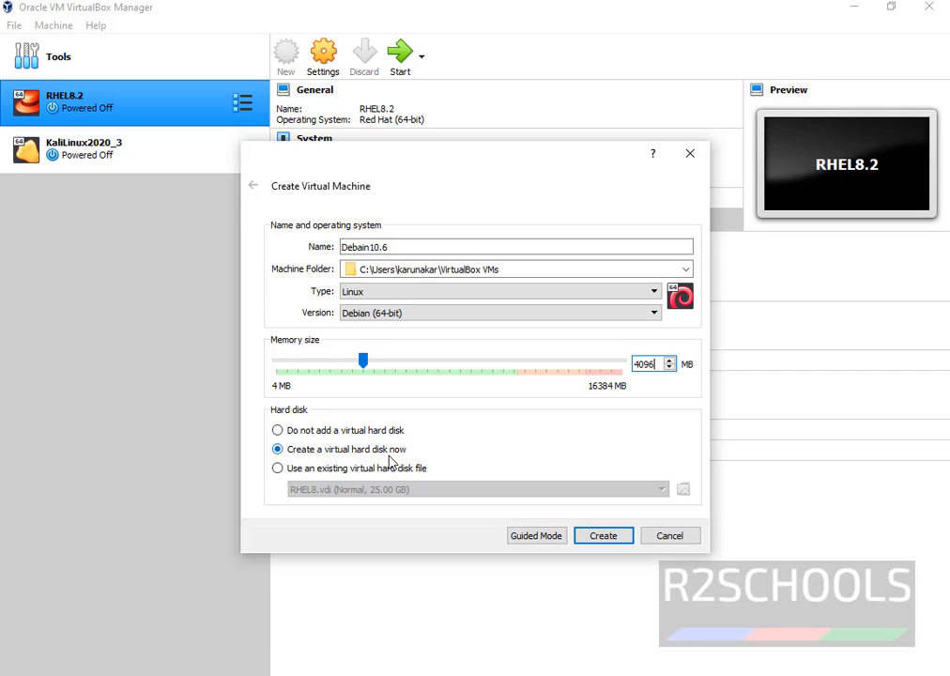
click(591, 542)
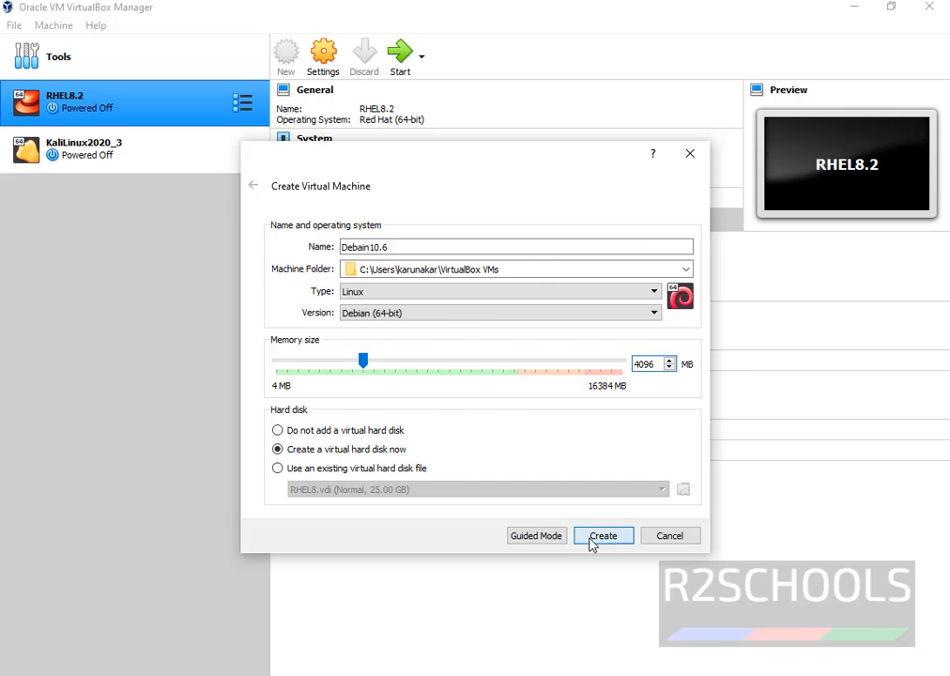
Step: Set the virtual disk to 25 GB, keeping VDI and dynamic allocation, and create it
click(631, 312)
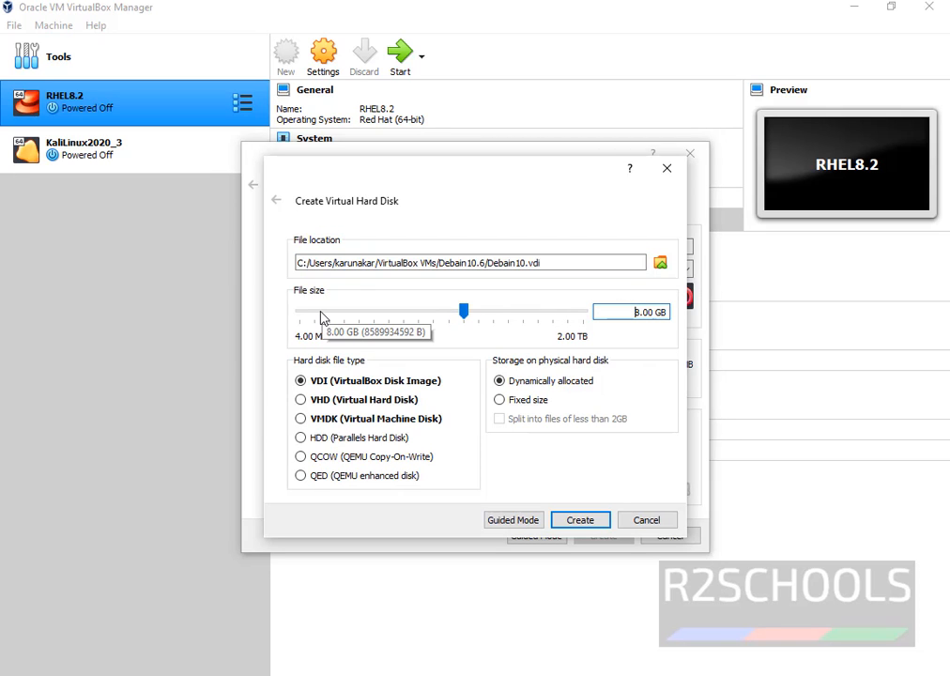
drag(465, 320, 493, 320)
drag(624, 312, 651, 317)
text(25)
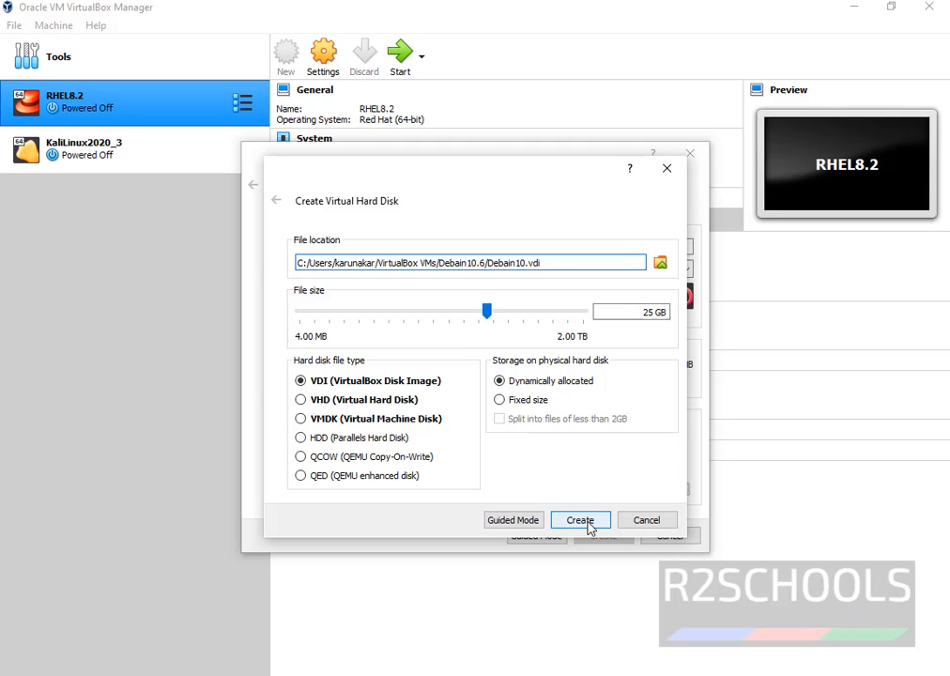
click(582, 520)
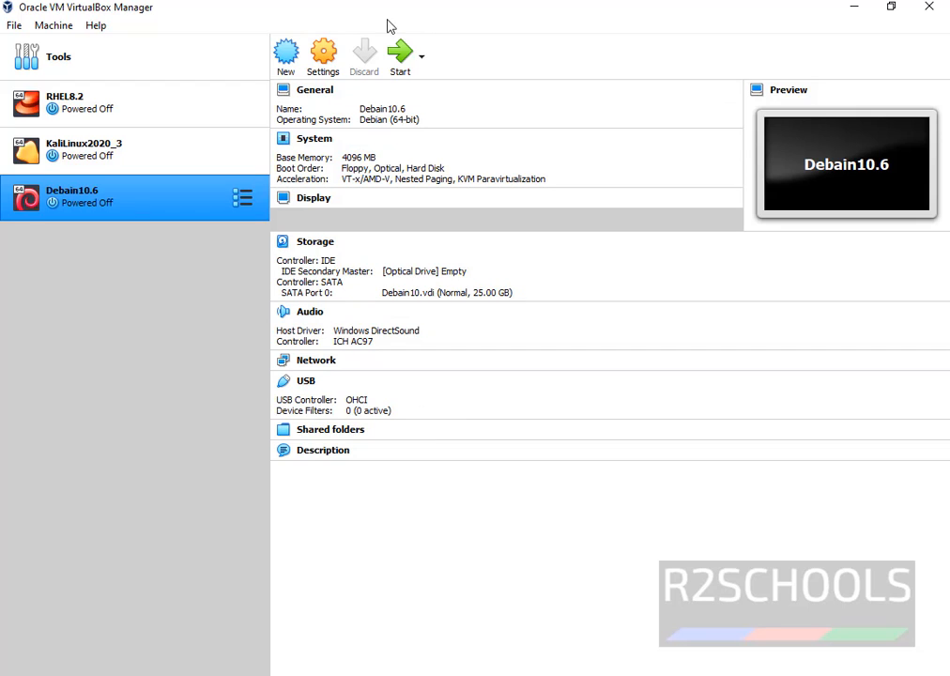
Step: In Debain10.6's Storage settings, load debian-10.5.0-amd64-xfce-CD-1.iso into the empty optical drive
click(322, 54)
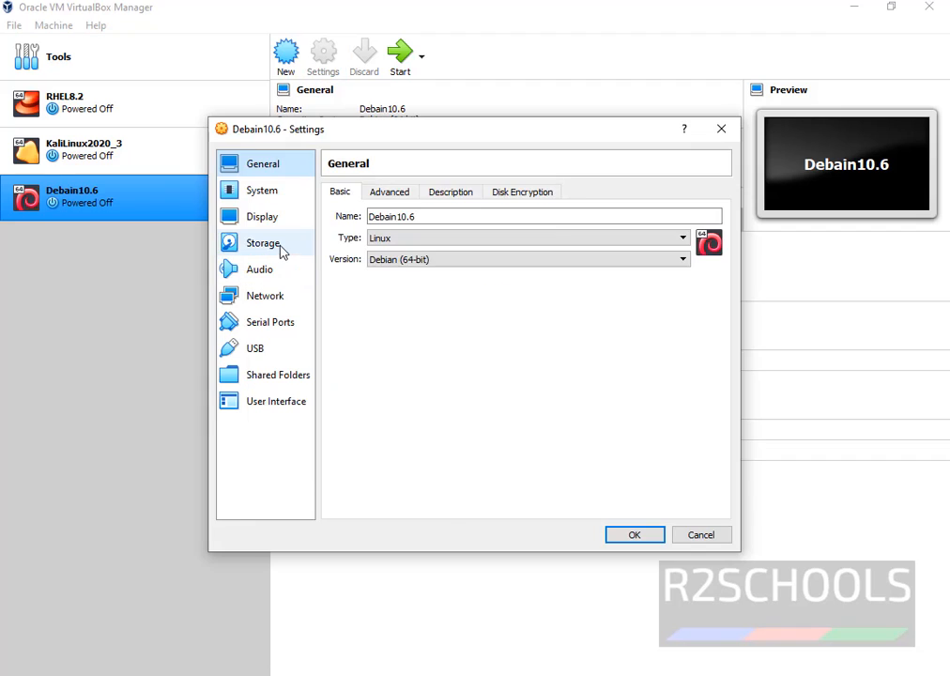
click(260, 248)
click(372, 228)
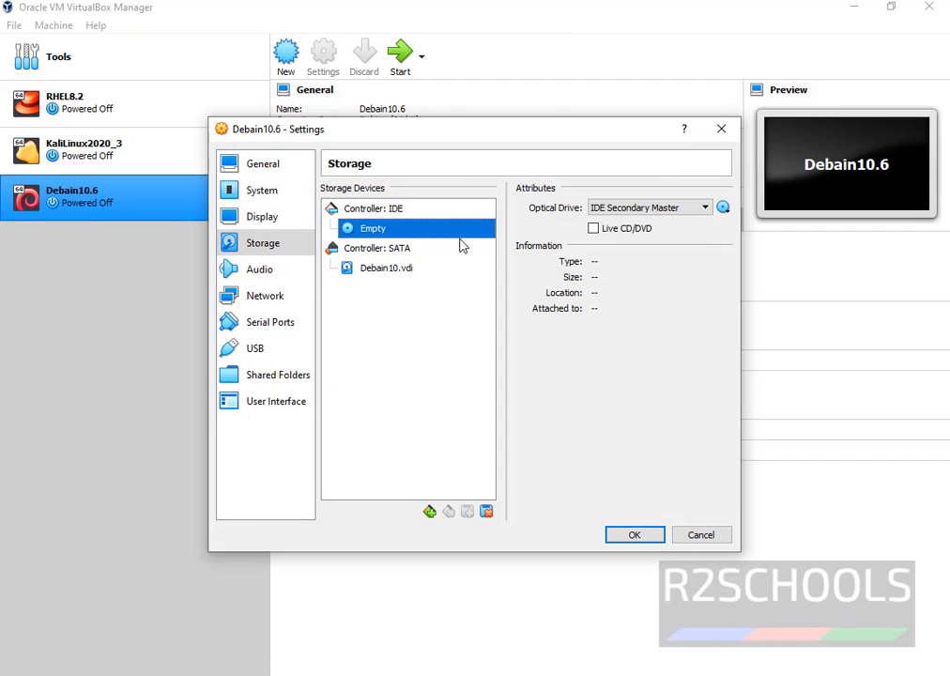
click(722, 208)
click(624, 373)
click(723, 207)
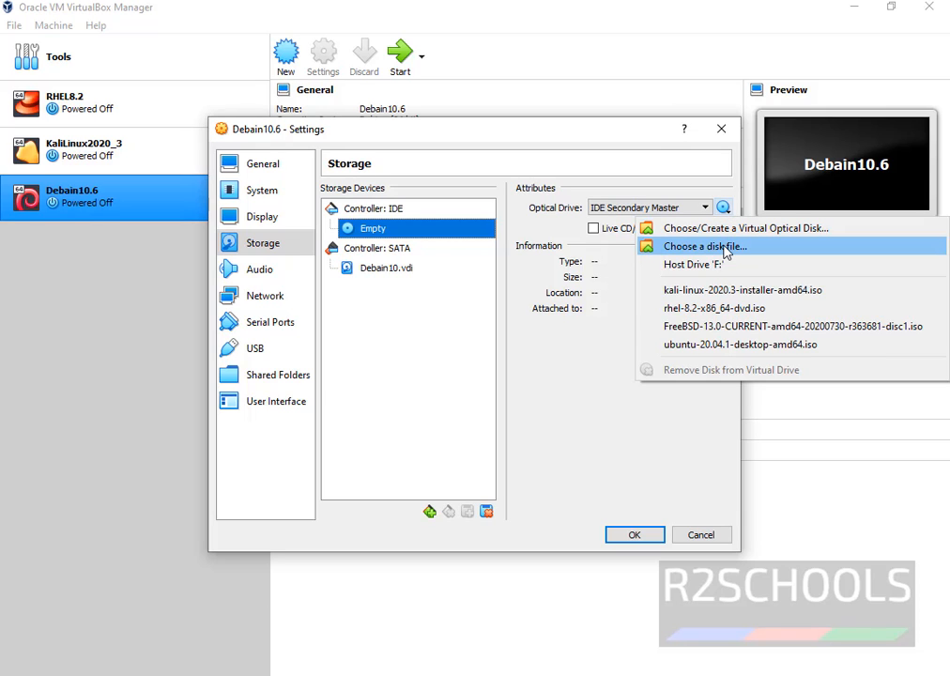
click(725, 248)
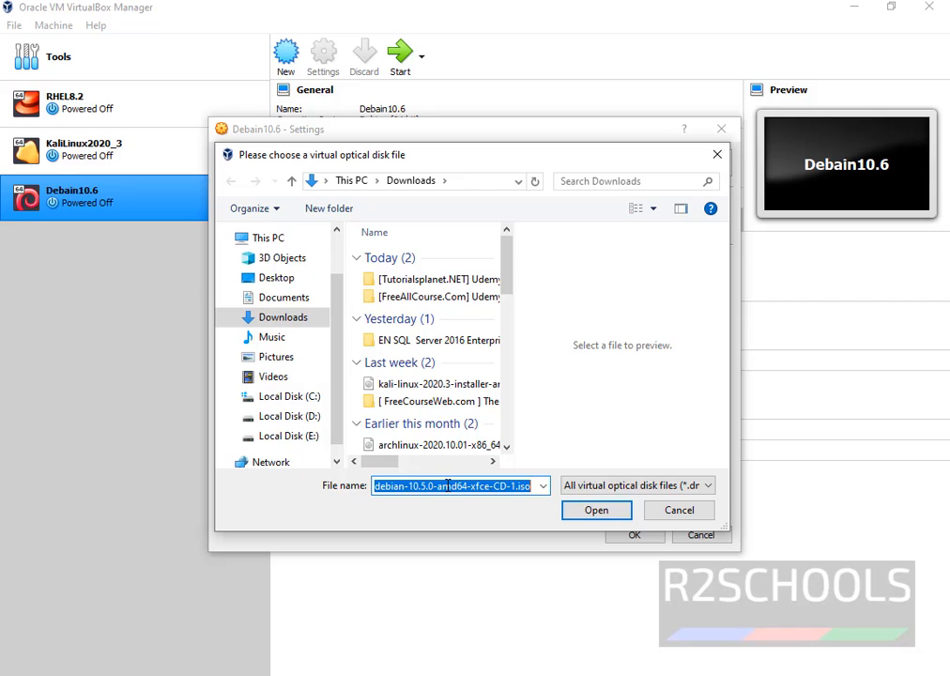
click(583, 516)
click(624, 538)
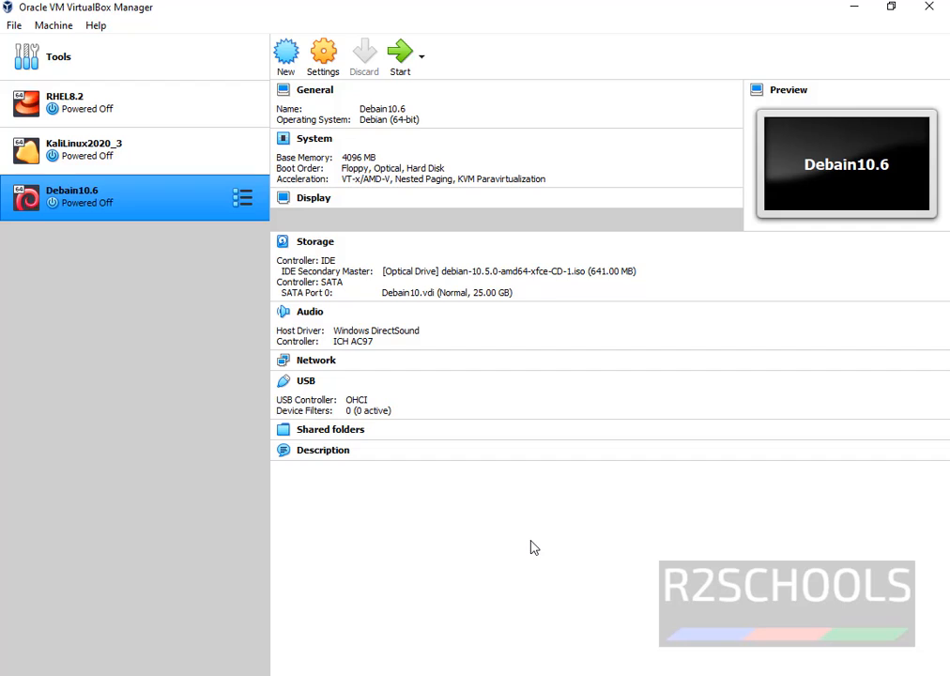
Step: Change the machine's name from Debain10.6 to Debain10.5 in General settings and save
key(ctrl+s)
click(422, 214)
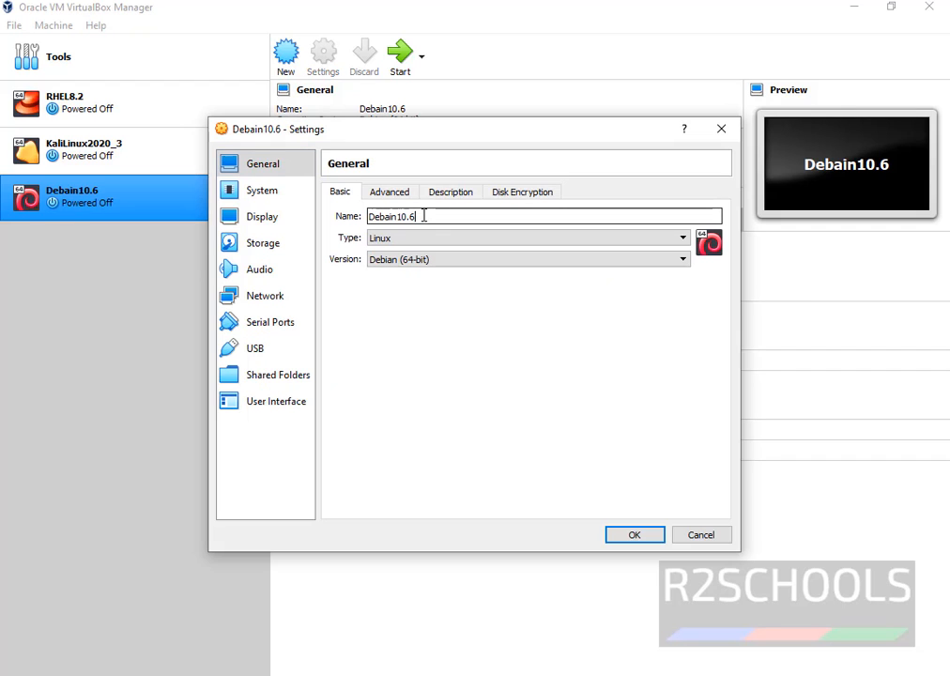
key(BackSpace)
text(5)
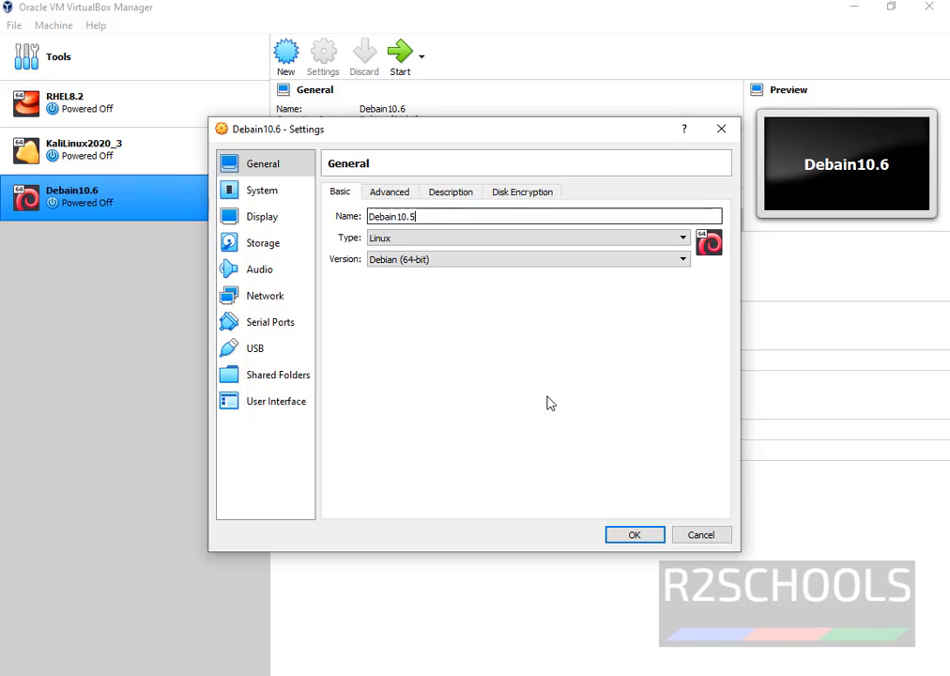
click(632, 535)
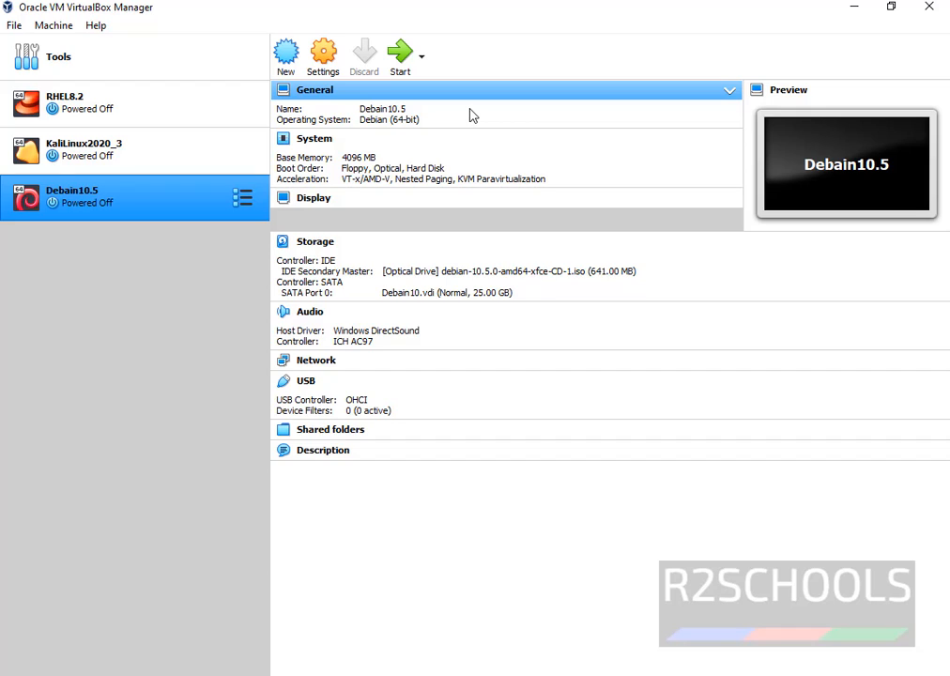
Step: Start Debain10.5 and choose Graphical install from the Debian boot menu
click(402, 54)
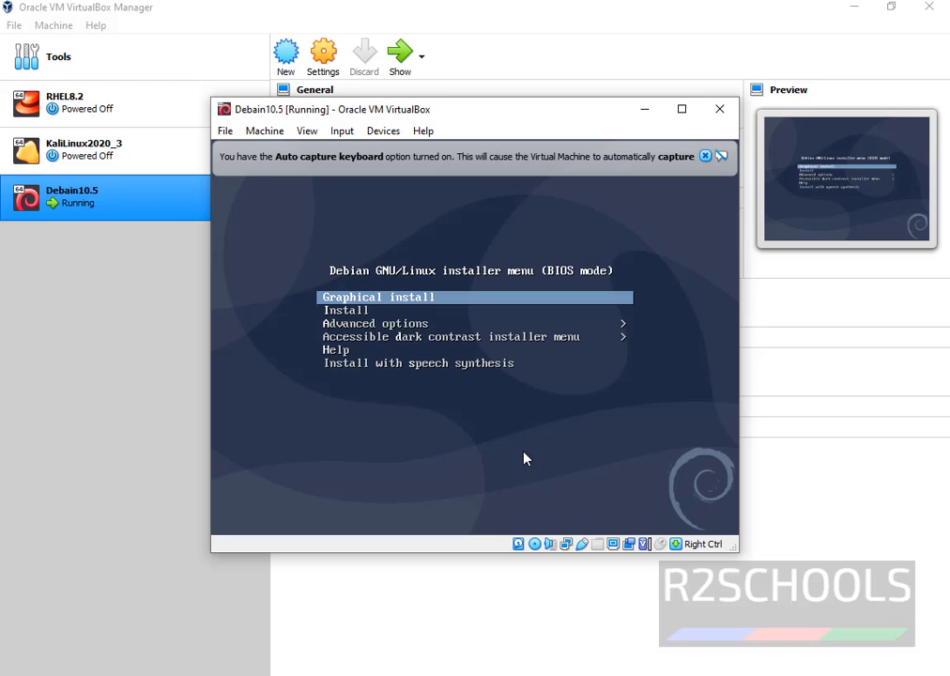
key(Down)
key(Down)
key(Down)
key(Down)
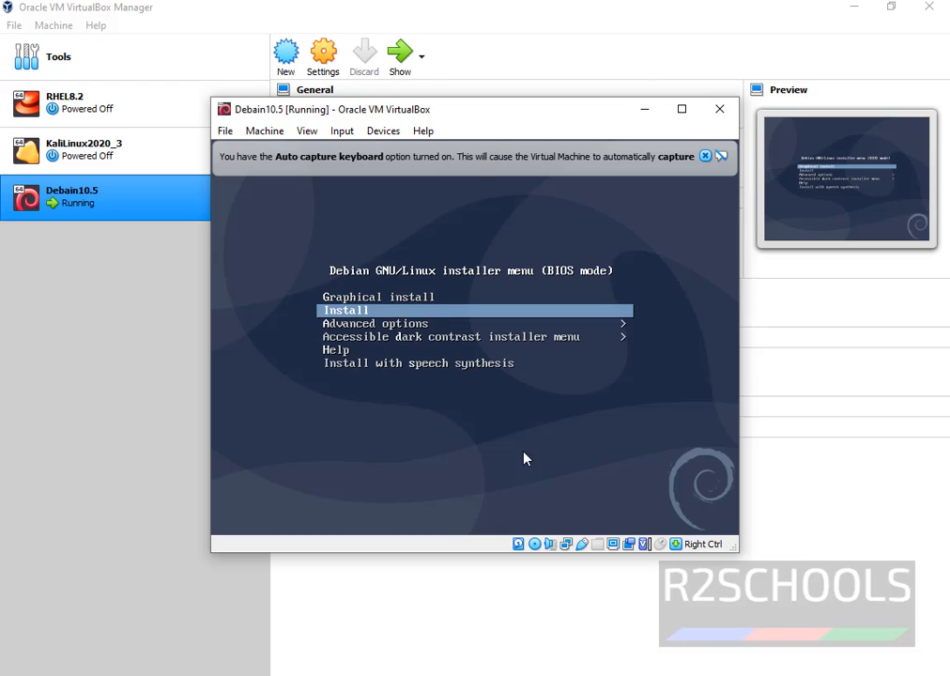
key(Up)
key(Up)
key(Up)
key(Up)
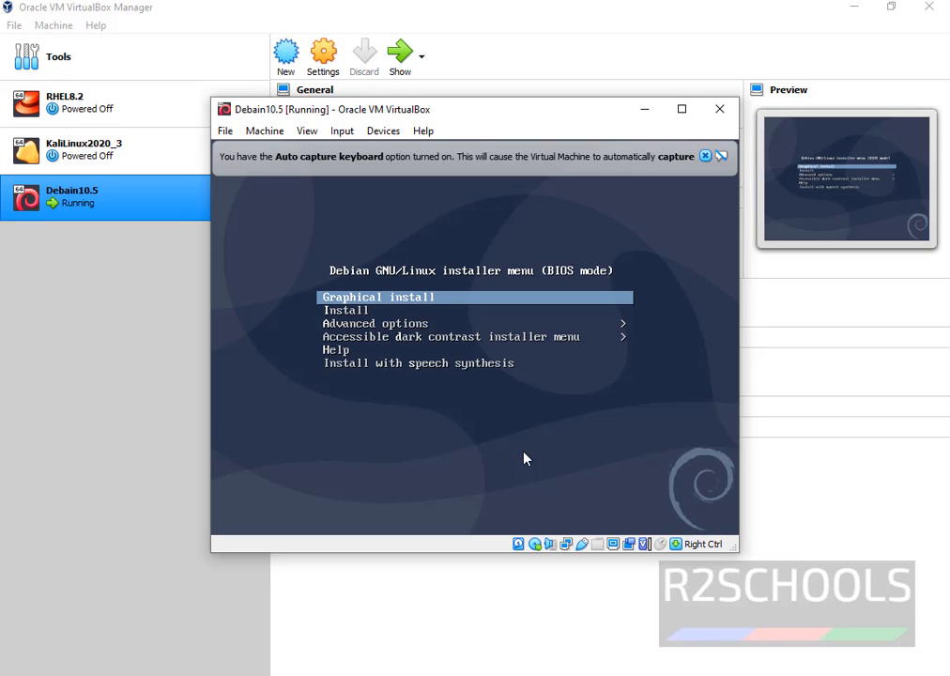
key(Return)
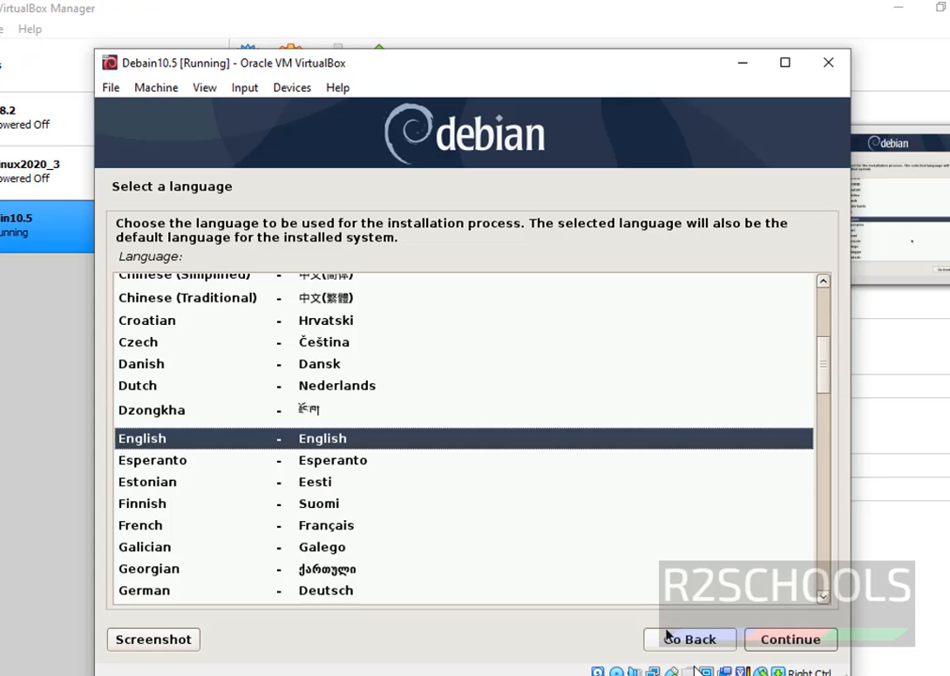
Step: Accept English, United States and the American English keymap on the installer's first three pages
click(803, 644)
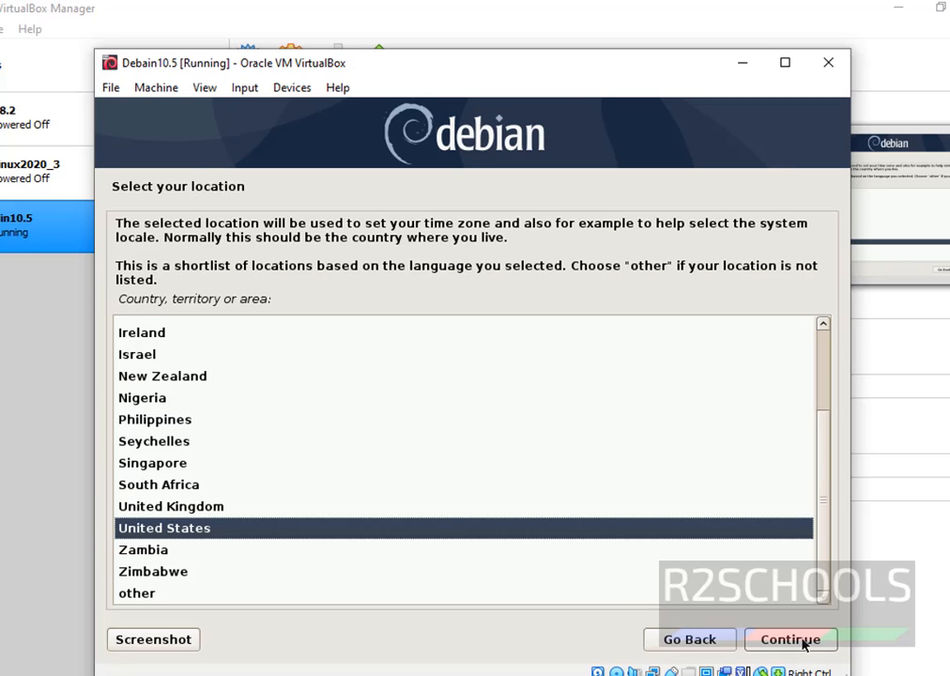
click(804, 644)
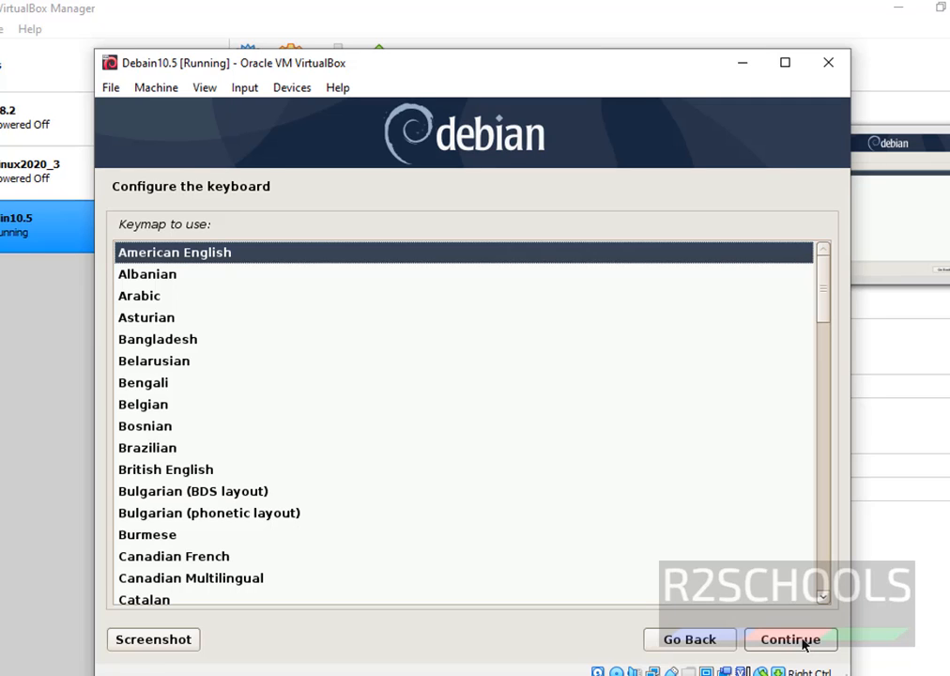
click(804, 644)
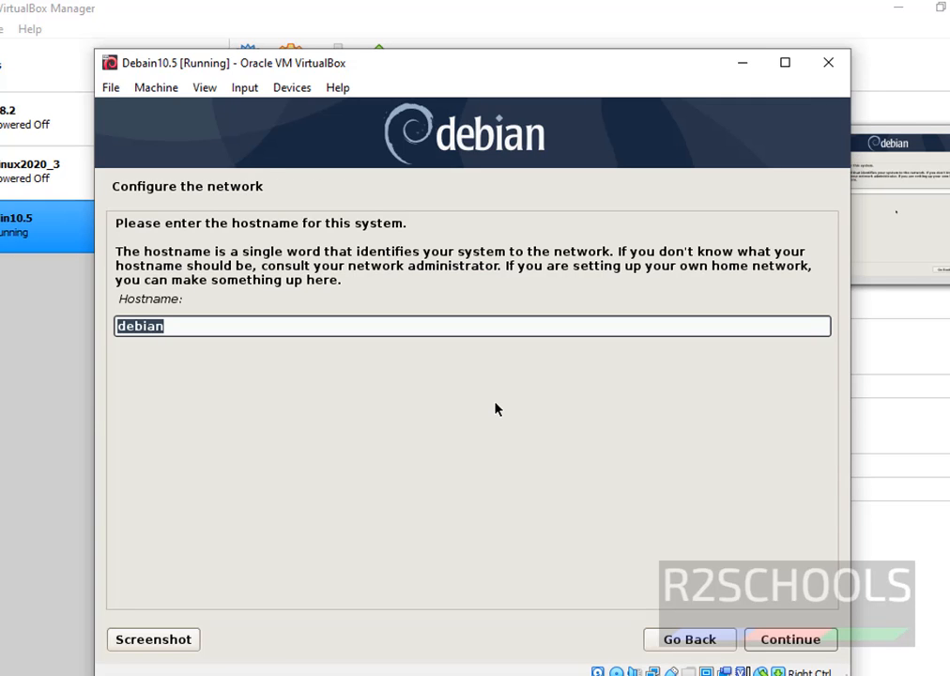
Step: Keep 'debian' as the hostname and leave the domain name blank
click(485, 330)
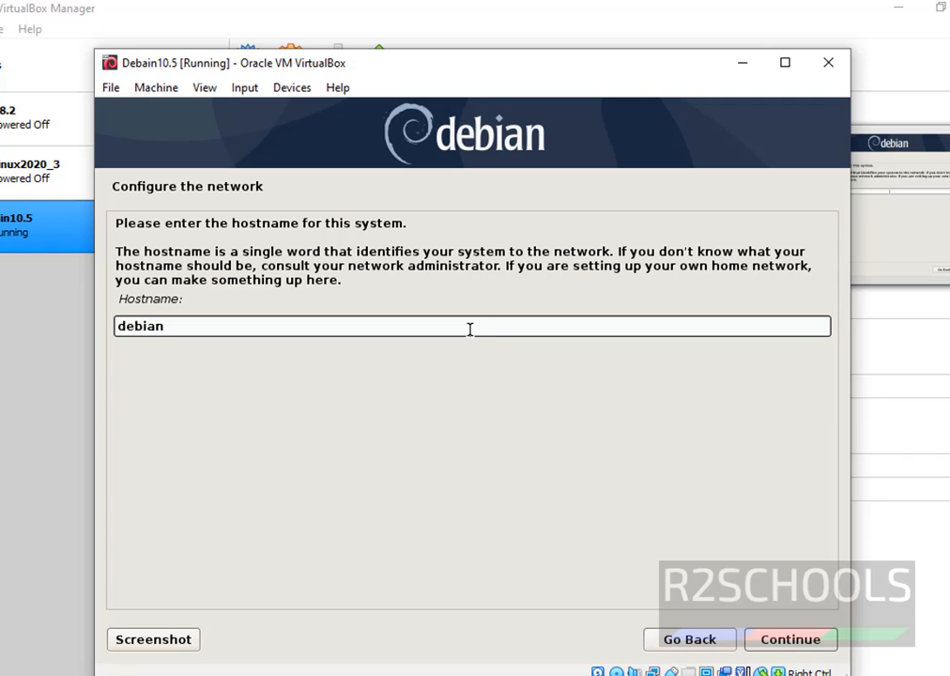
click(820, 638)
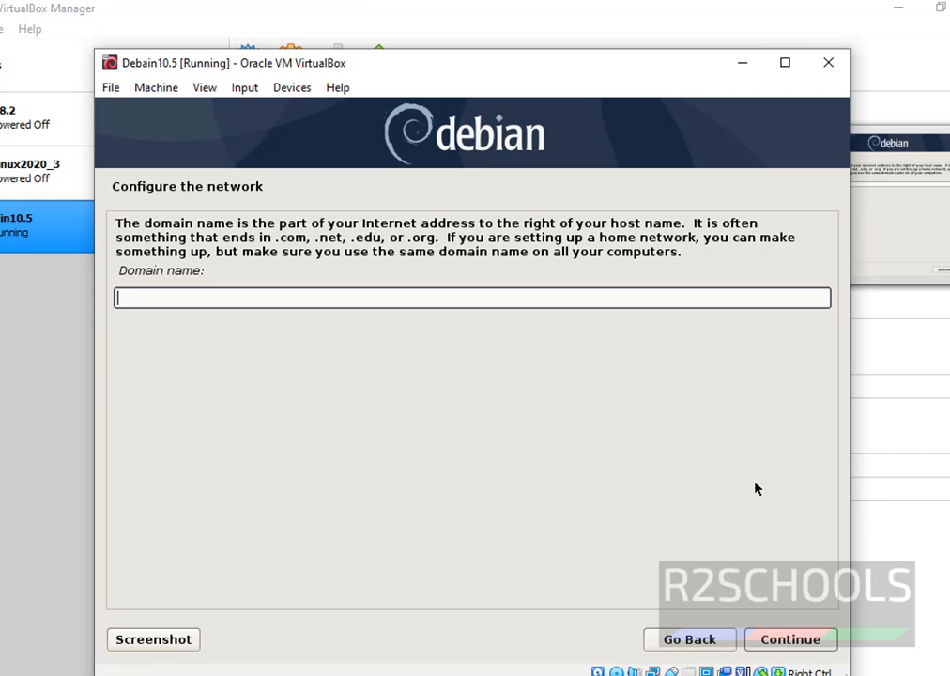
click(793, 646)
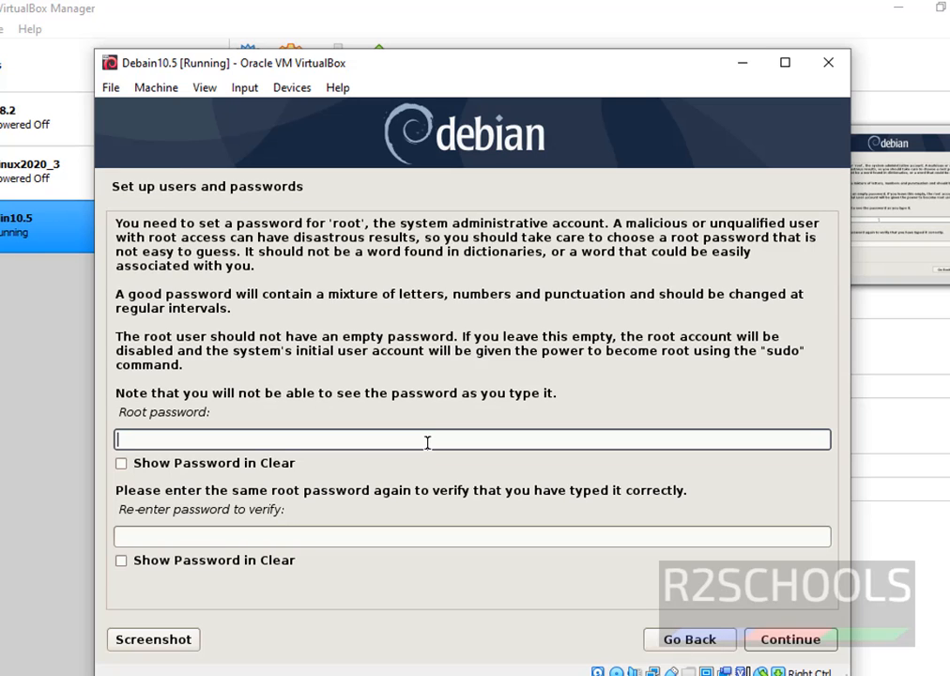
Step: Set the root password and confirm it
text(admin@123)
key(Tab)
key(Tab)
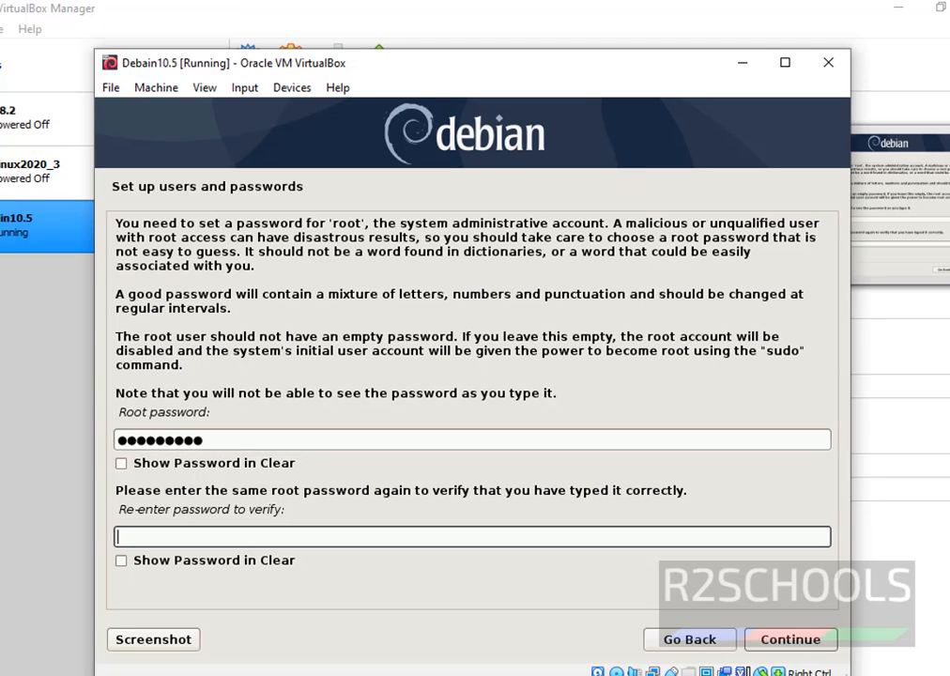
text(admin@123)
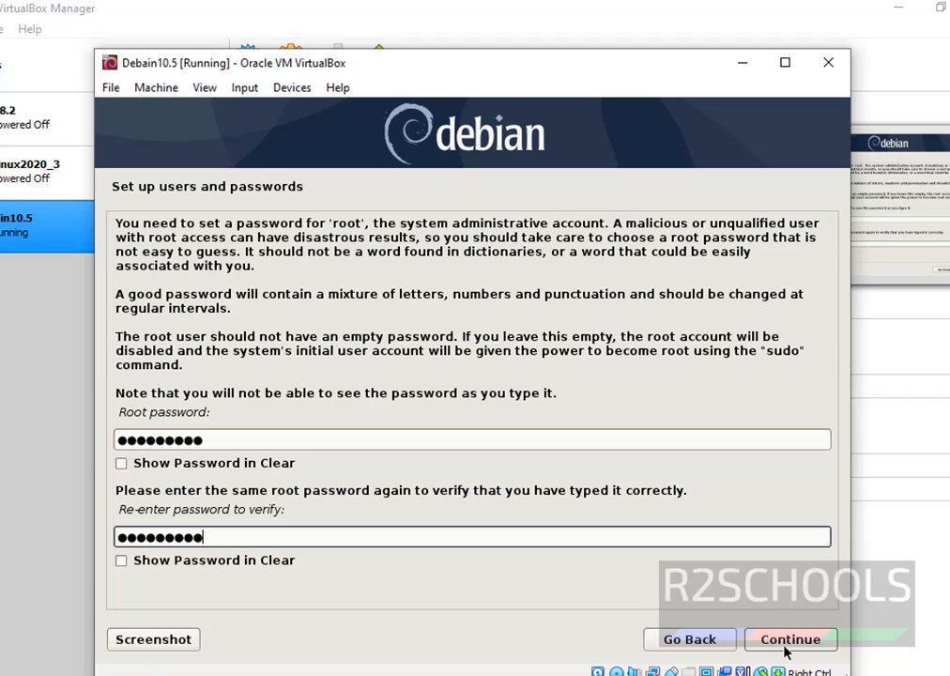
click(787, 649)
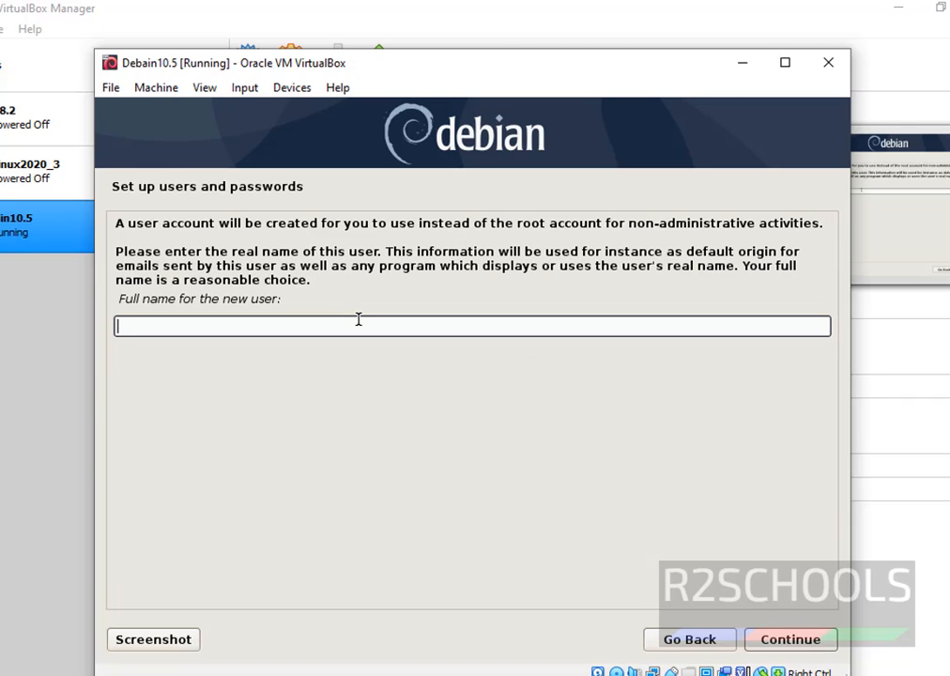
Step: Create the user account with full name, suggested username and confirmed password, then accept Eastern time
text(r2schools)
key(Return)
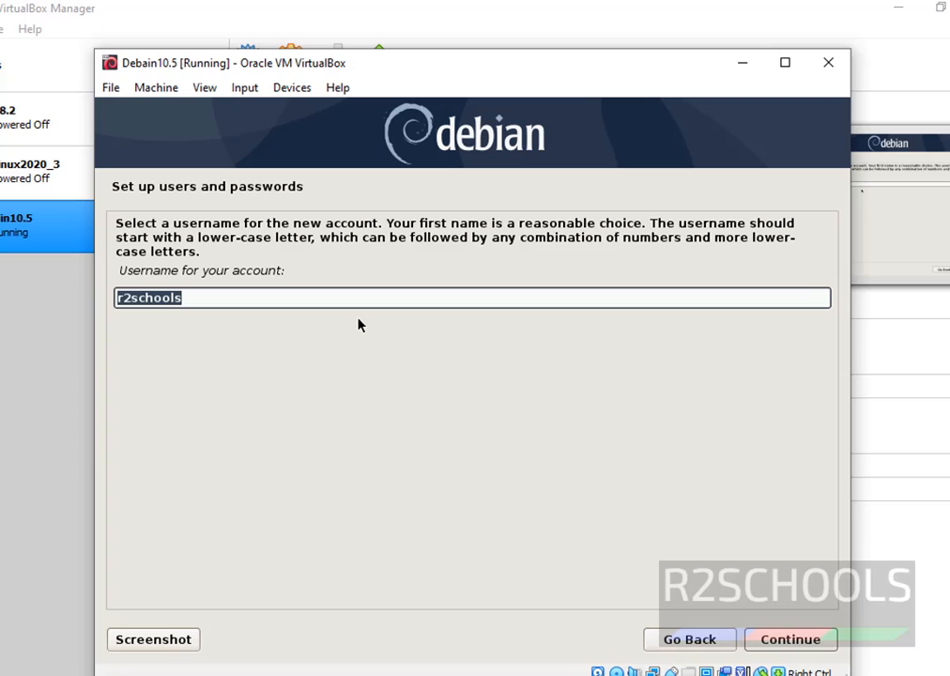
key(Return)
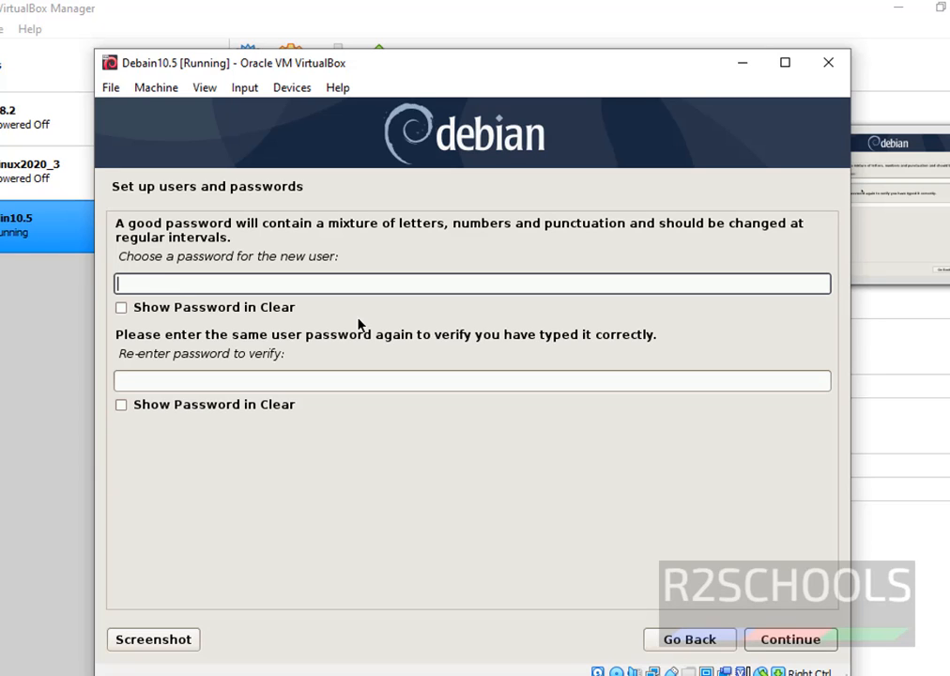
text(r2schools)
key(Tab)
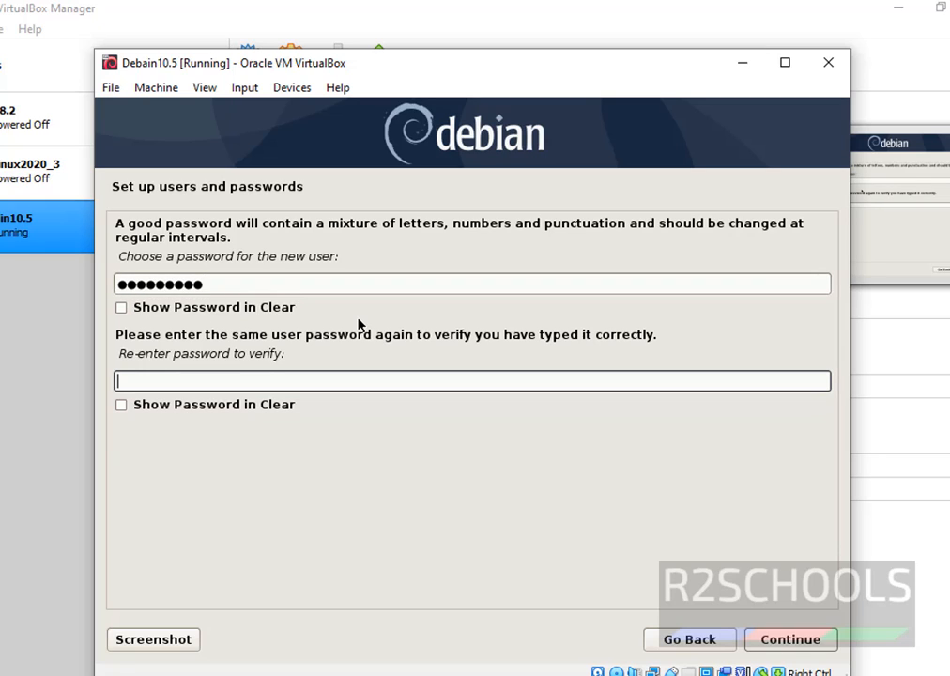
text(r2schools)
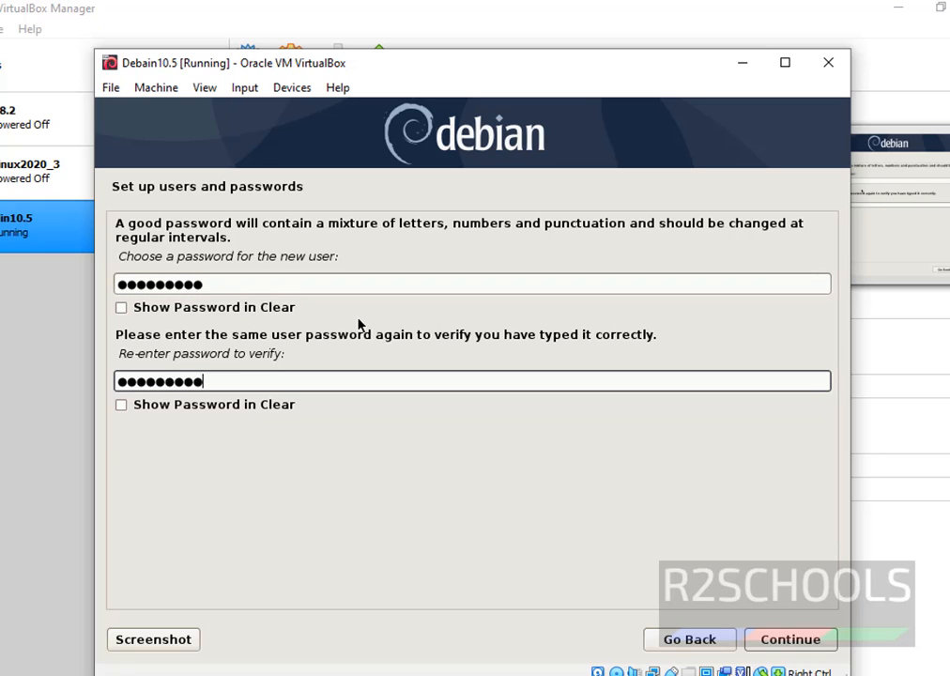
key(Return)
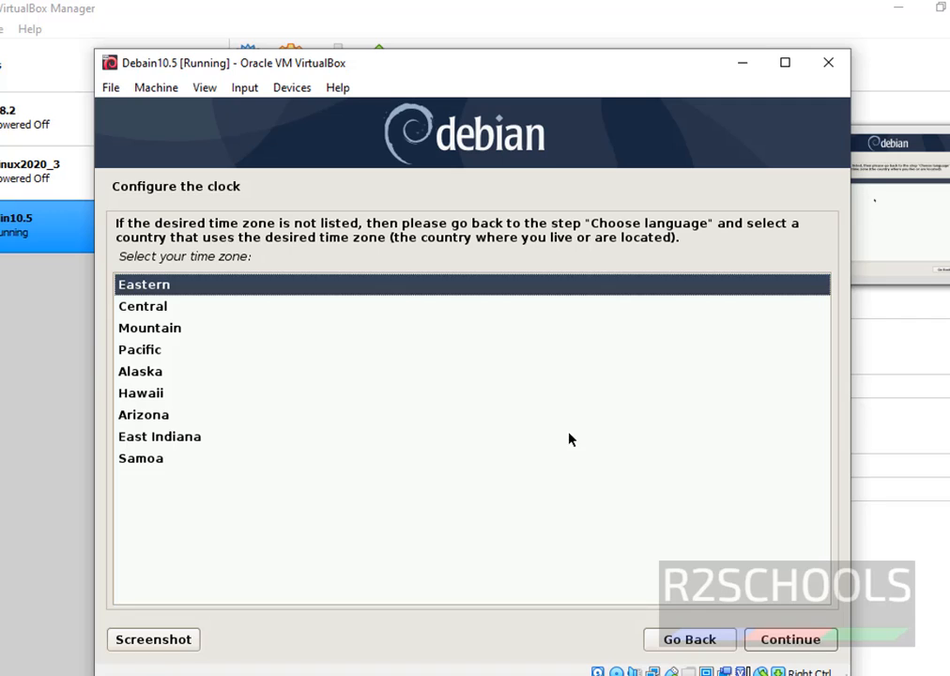
click(779, 638)
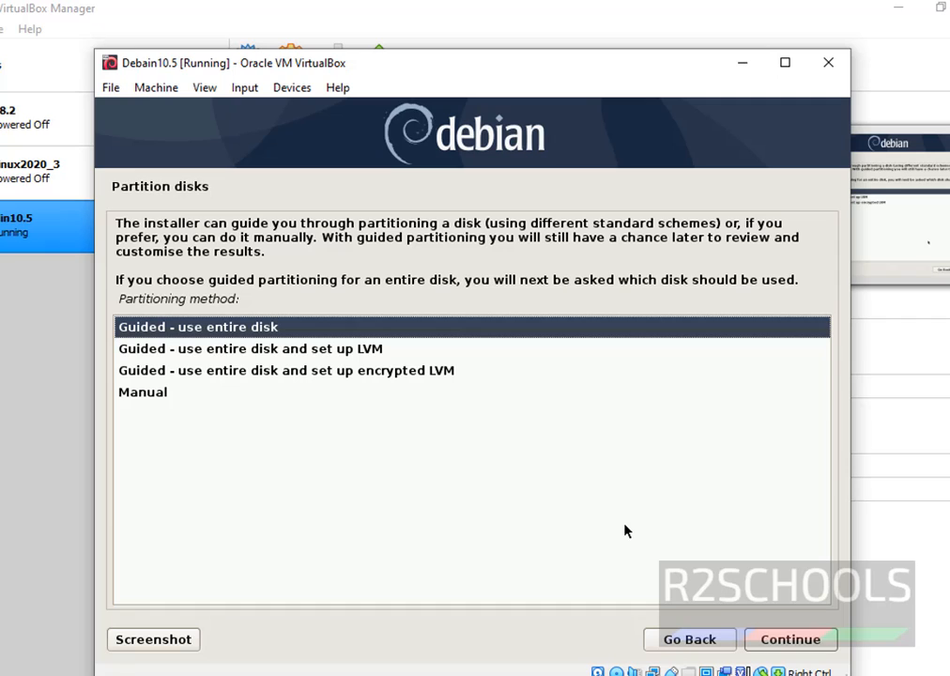
Step: Guided-partition the entire VBOX HARDDISK with the default scheme and write the changes to disk
click(784, 646)
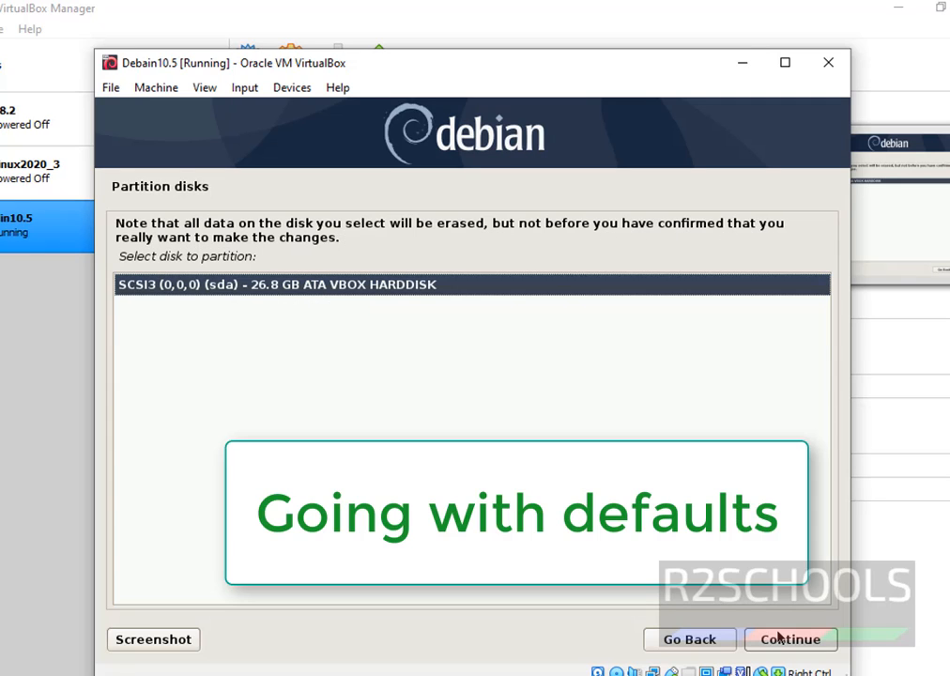
click(784, 644)
click(784, 644)
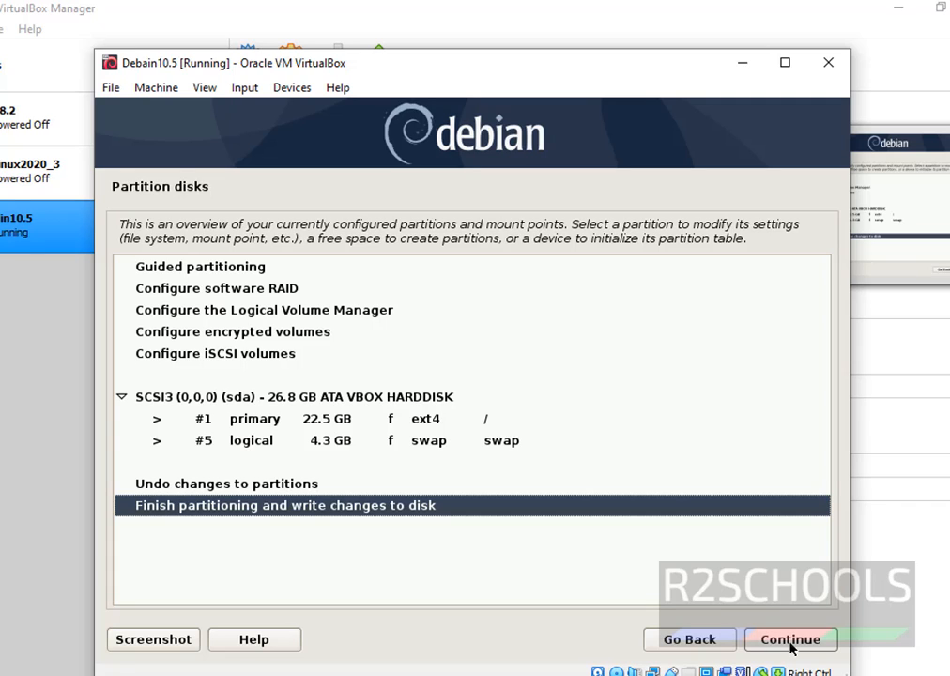
click(790, 642)
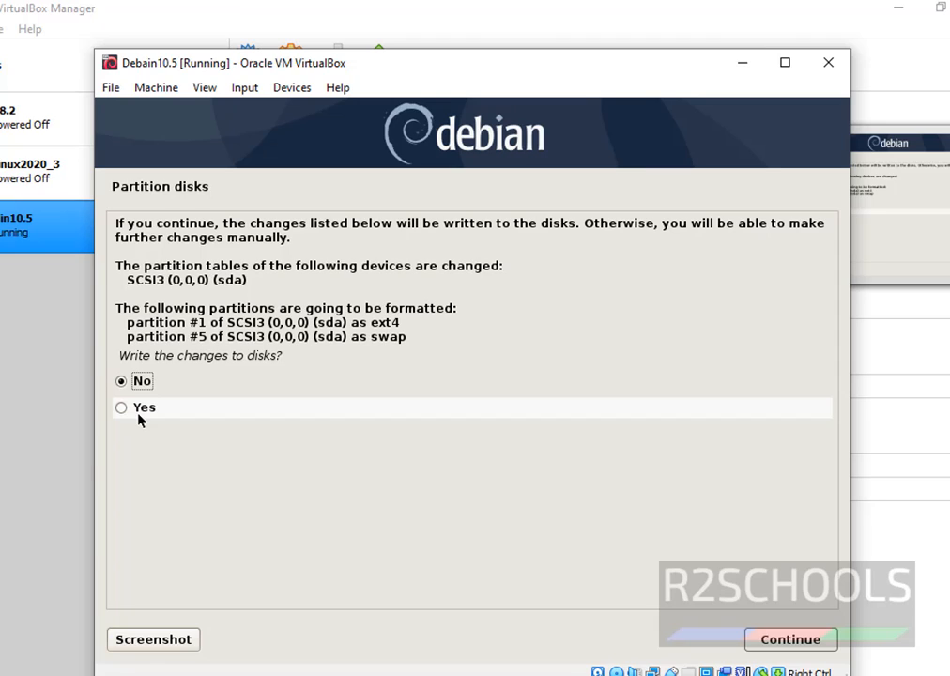
click(138, 413)
click(776, 641)
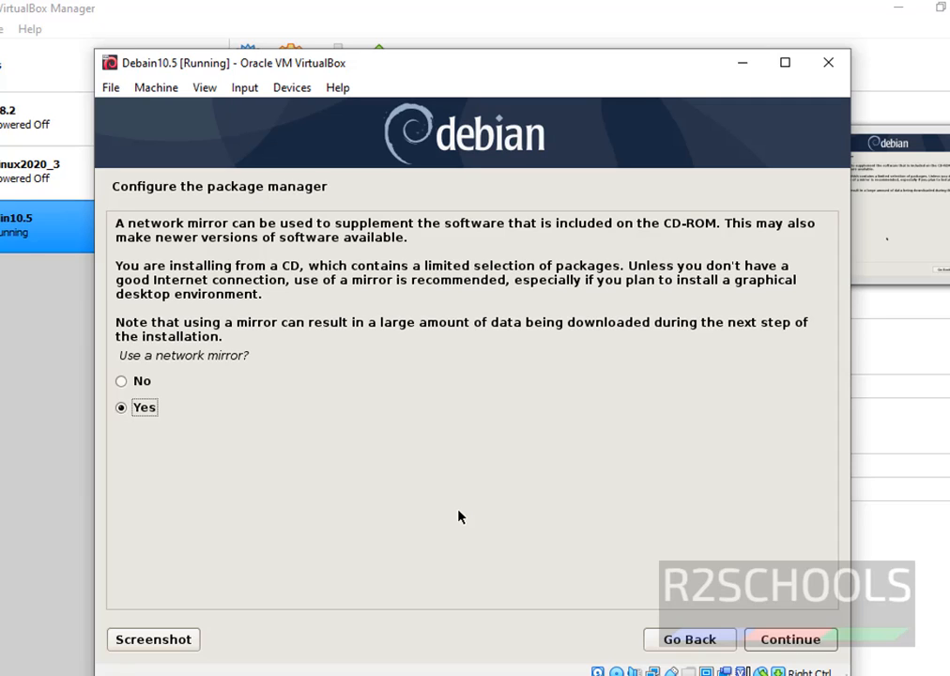
Step: Use the default United States Debian archive mirror and decline the popularity-contest survey
click(803, 645)
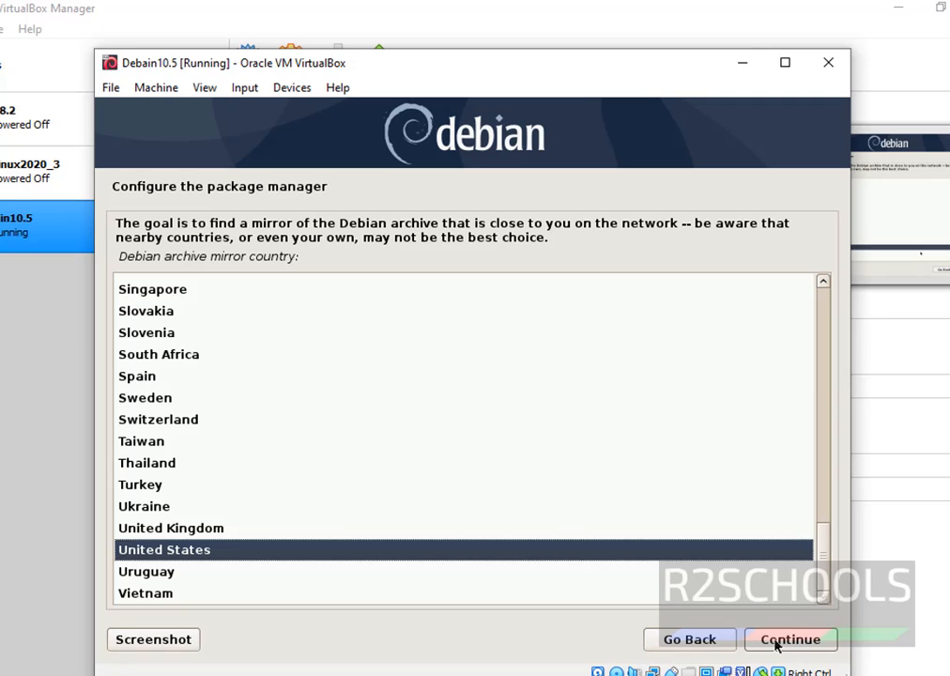
click(777, 645)
click(778, 640)
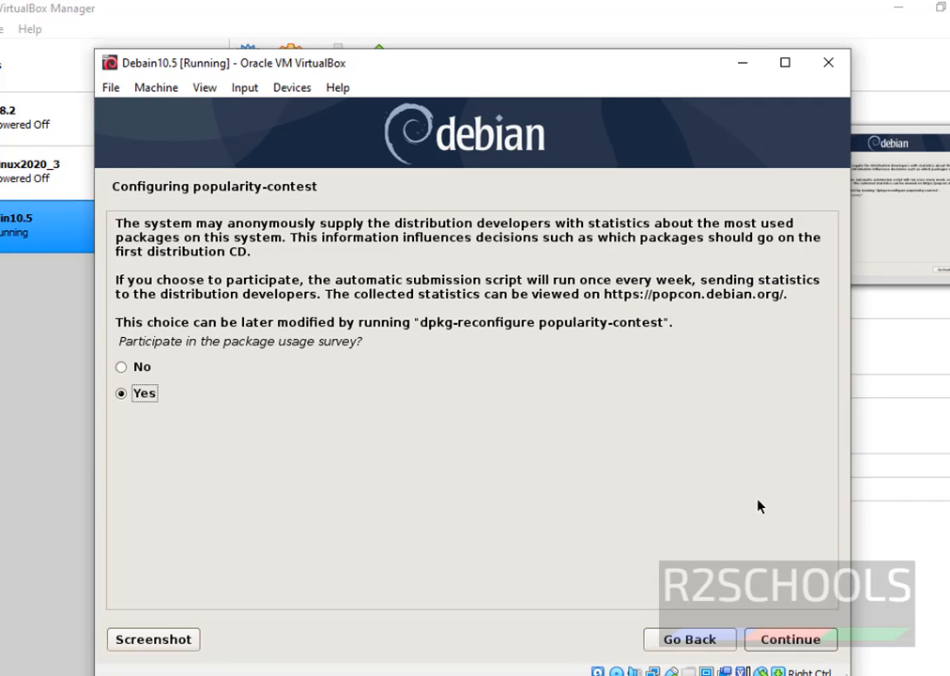
click(238, 361)
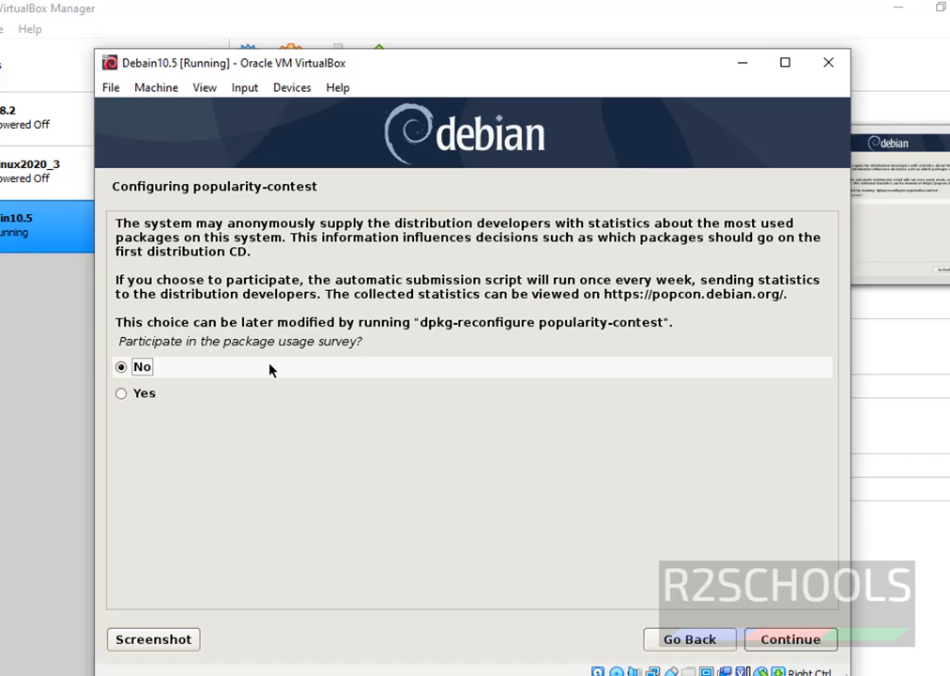
click(788, 639)
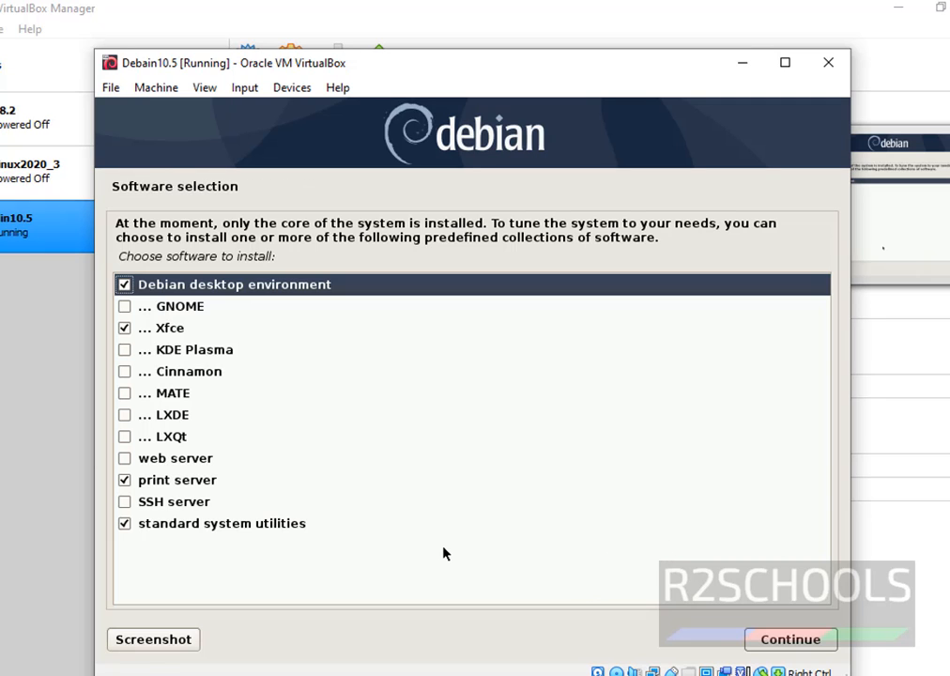
Step: Add SSH server and GNOME to the software selection and accept the gdm3 configuration
click(125, 503)
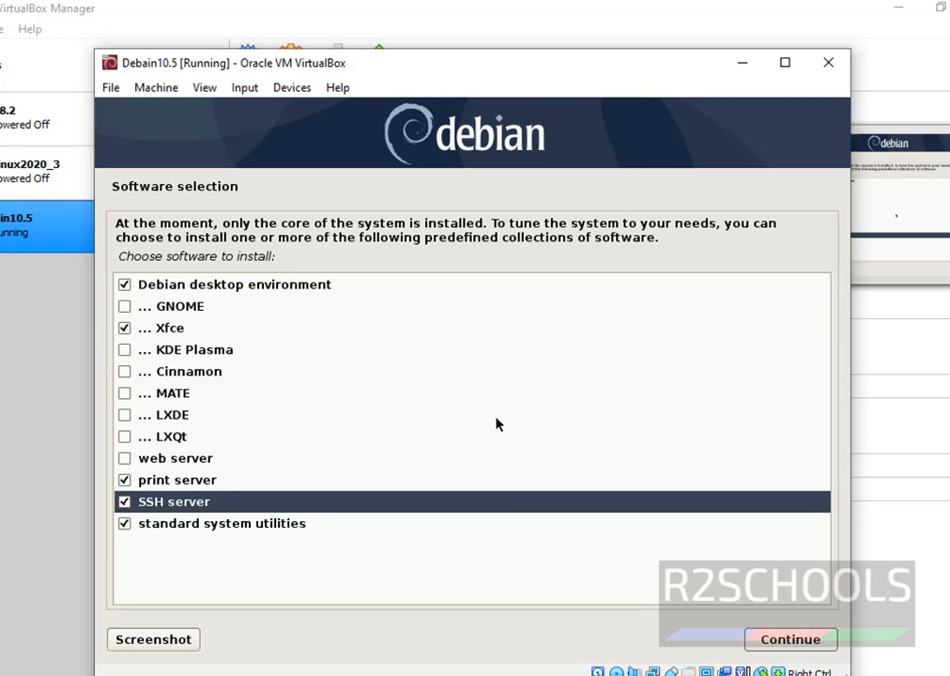
key(Up)
key(Up)
key(Up)
key(Up)
key(Up)
key(Up)
key(Up)
key(Up)
key(Up)
key(space)
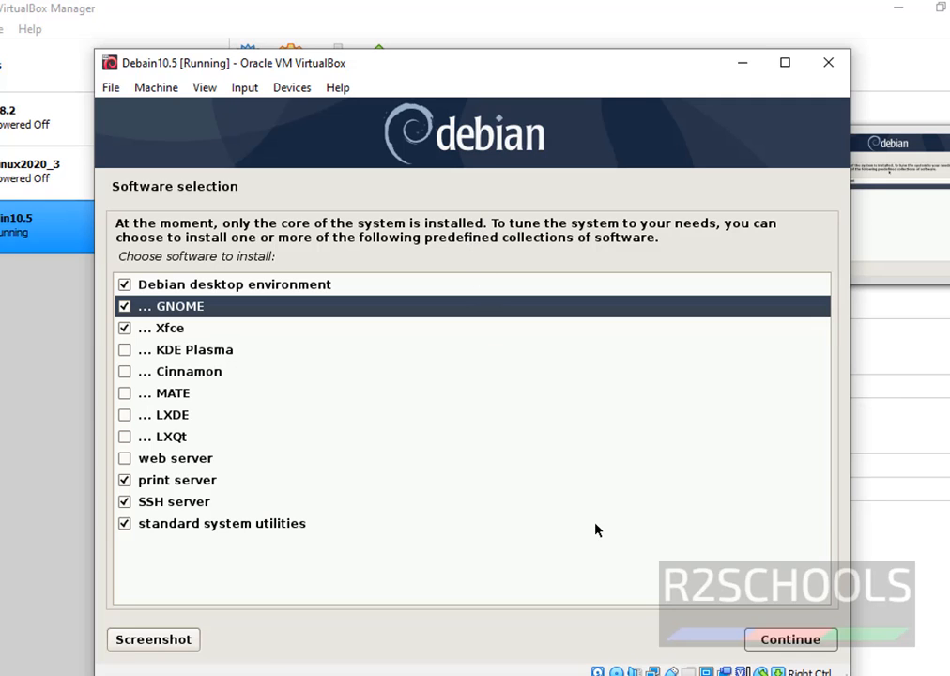
key(Return)
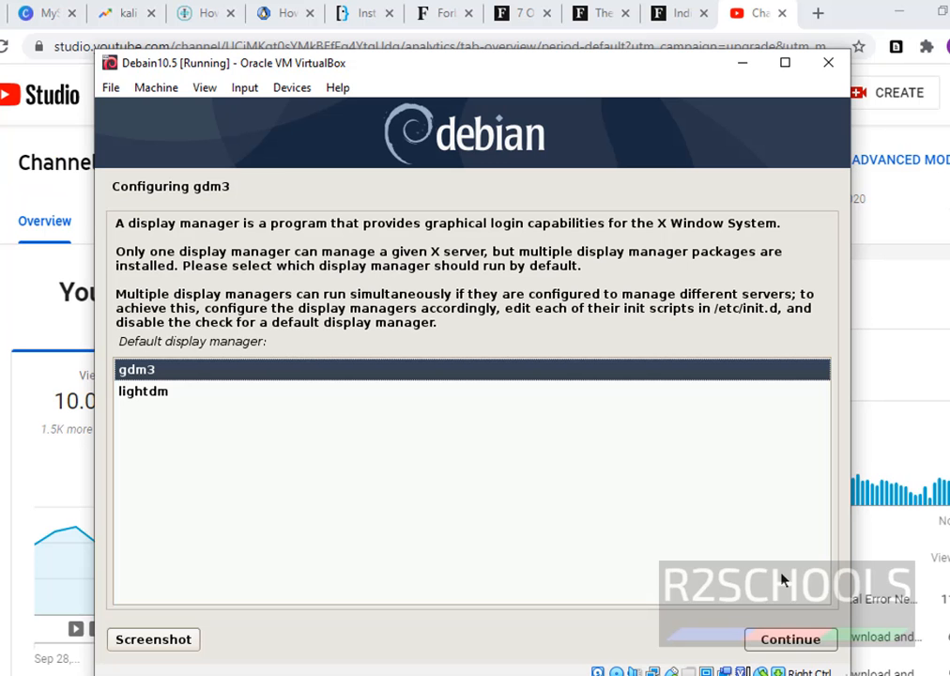
click(772, 641)
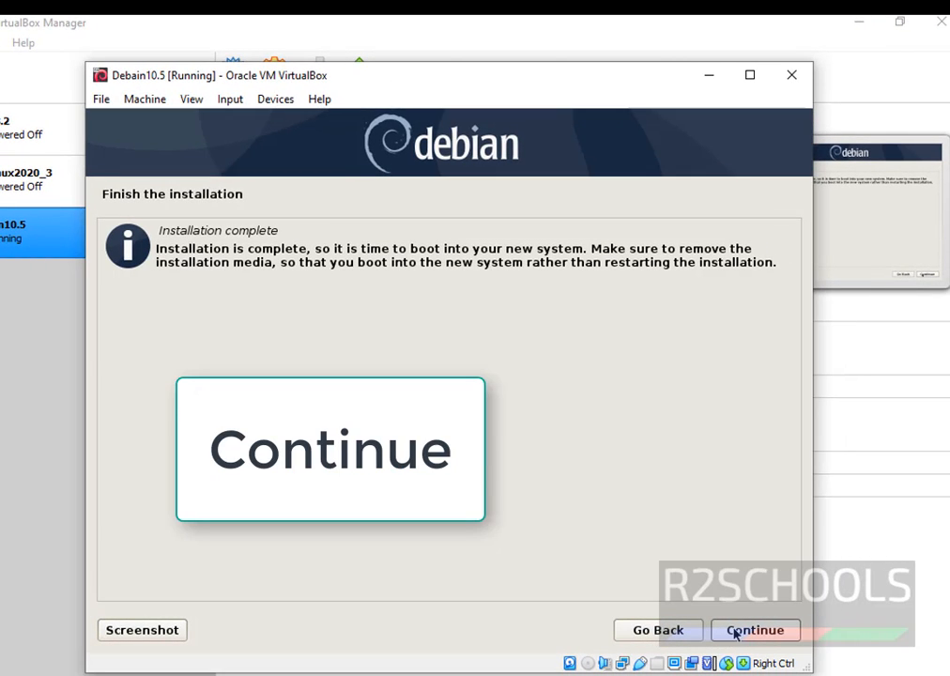
Step: Continue past Installation complete so the VM reboots to the GNOME login screen
click(735, 632)
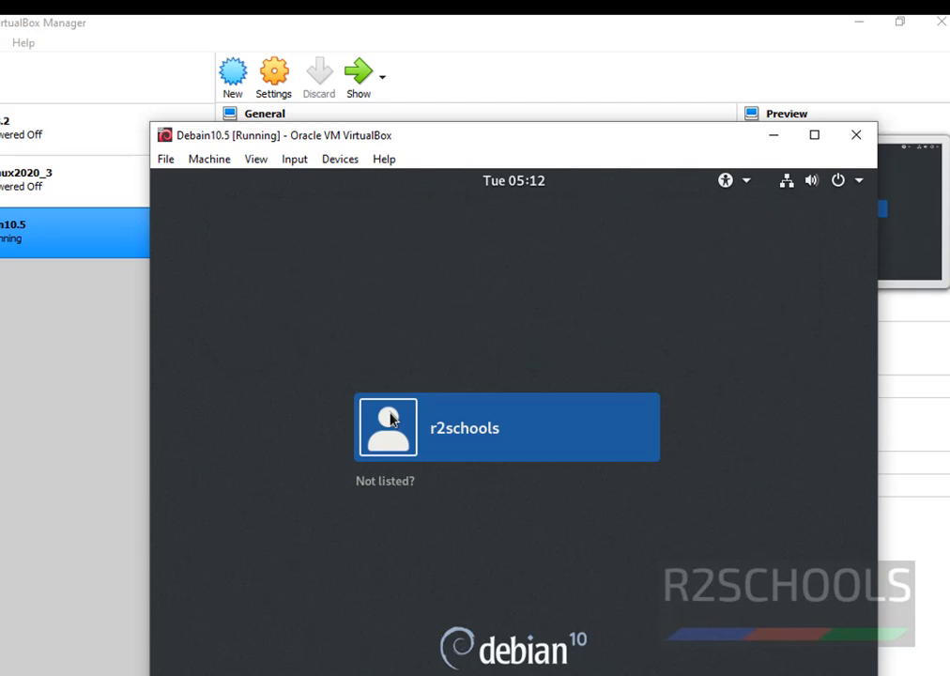
Step: Select the user tile and sign in with the account password
click(392, 420)
text(*********)
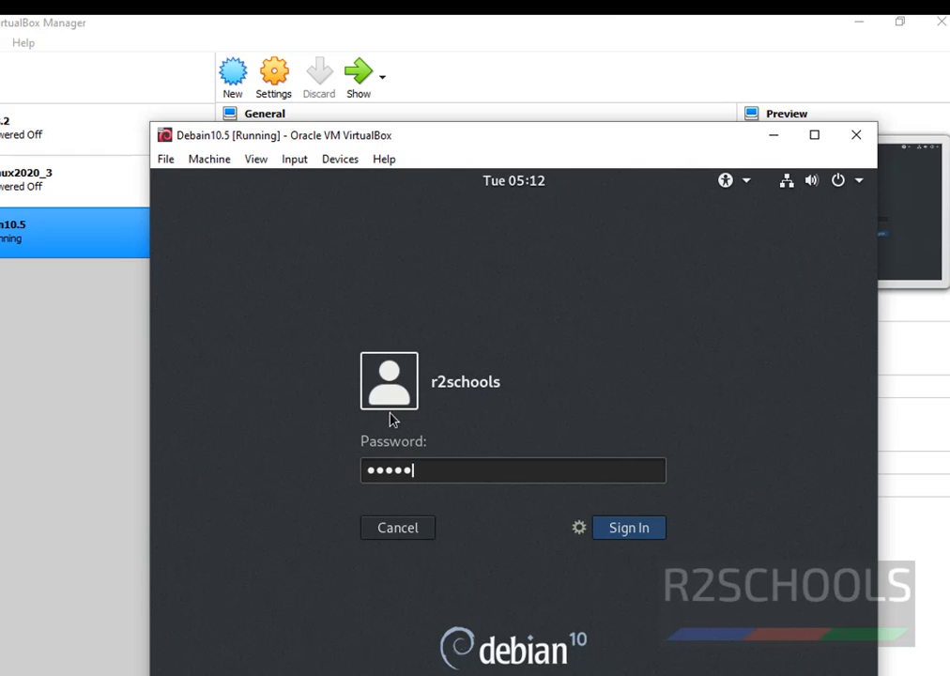
key(Return)
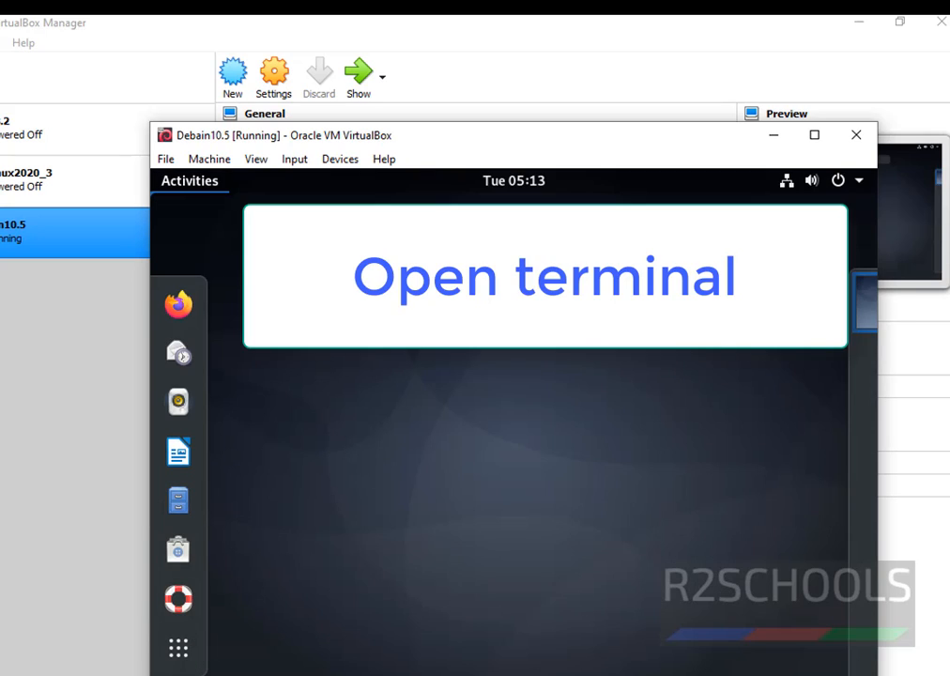
Step: Launch Terminal from search, run hostname to show 'debian', then su with the root password
text(t)
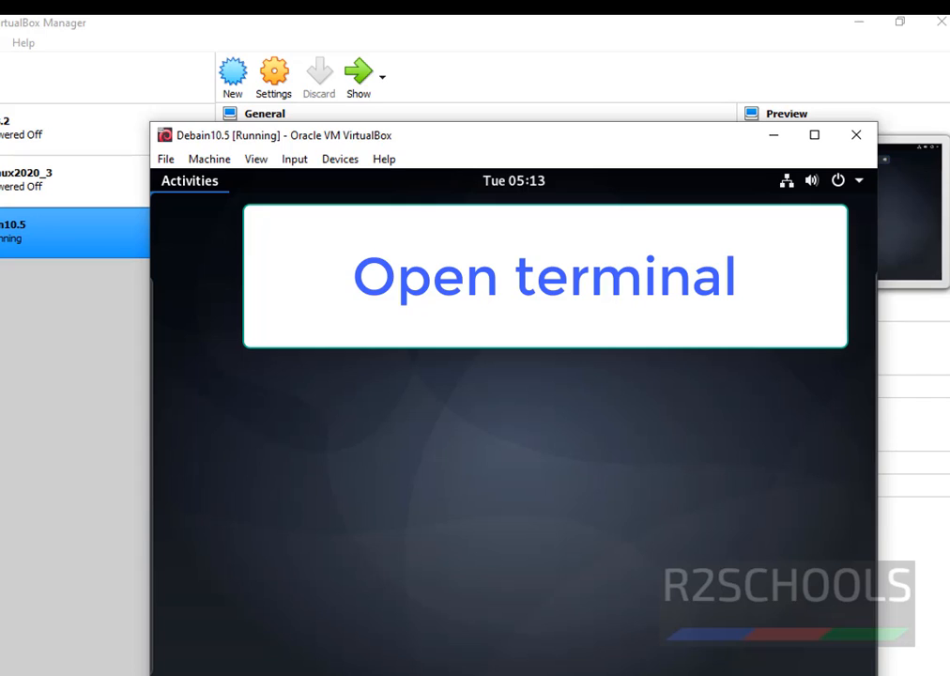
text(er)
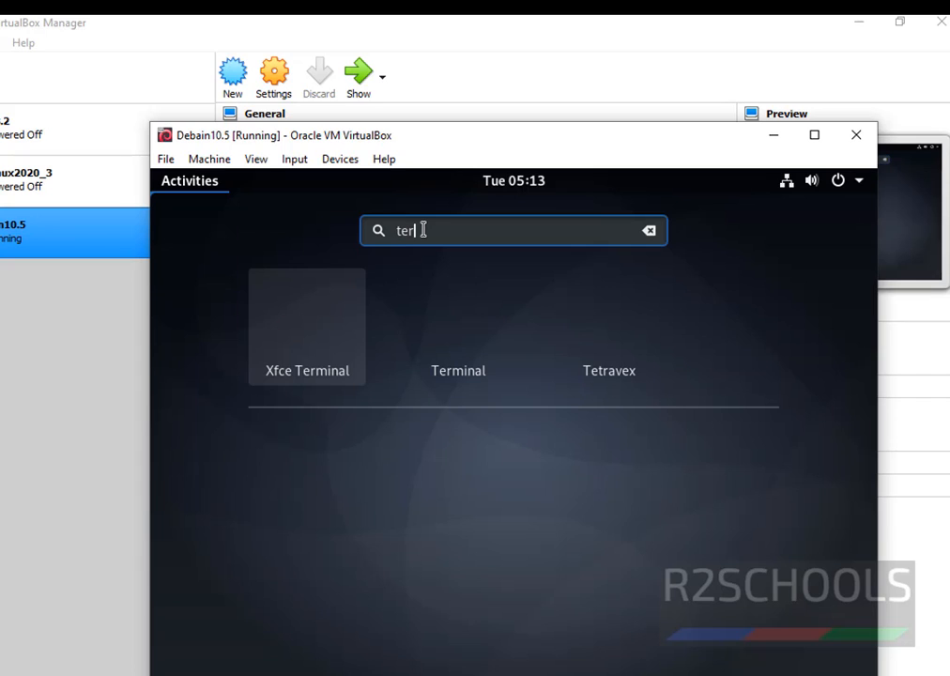
text(minal)
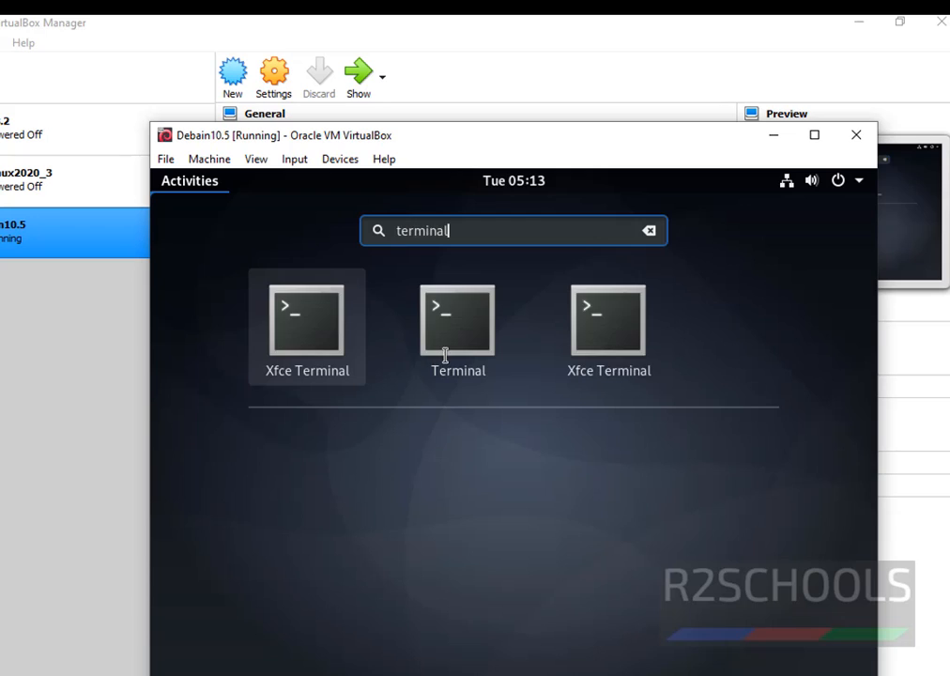
click(443, 330)
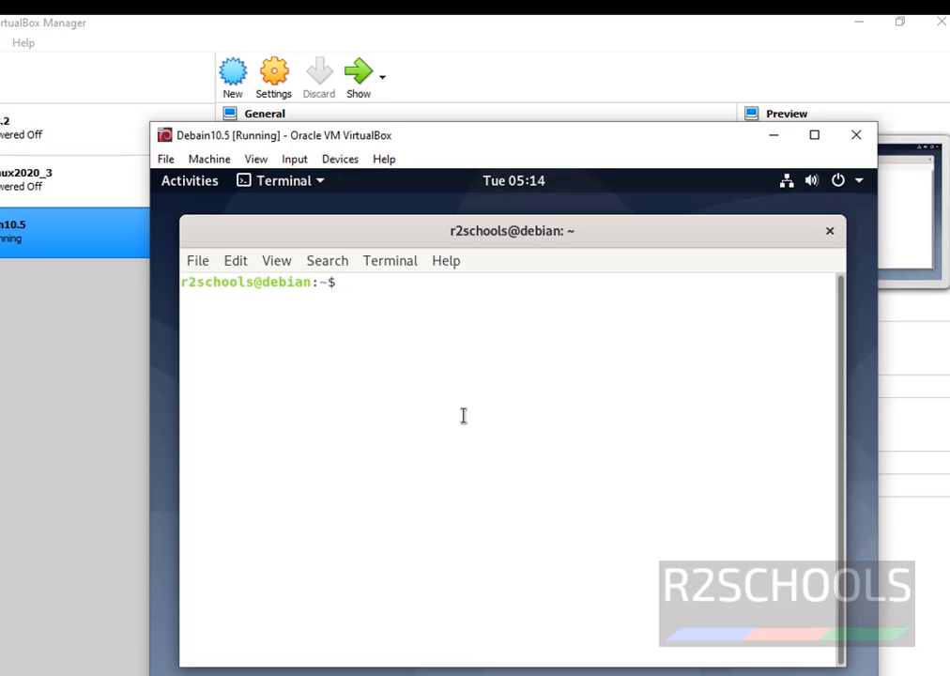
text(hostname)
key(Return)
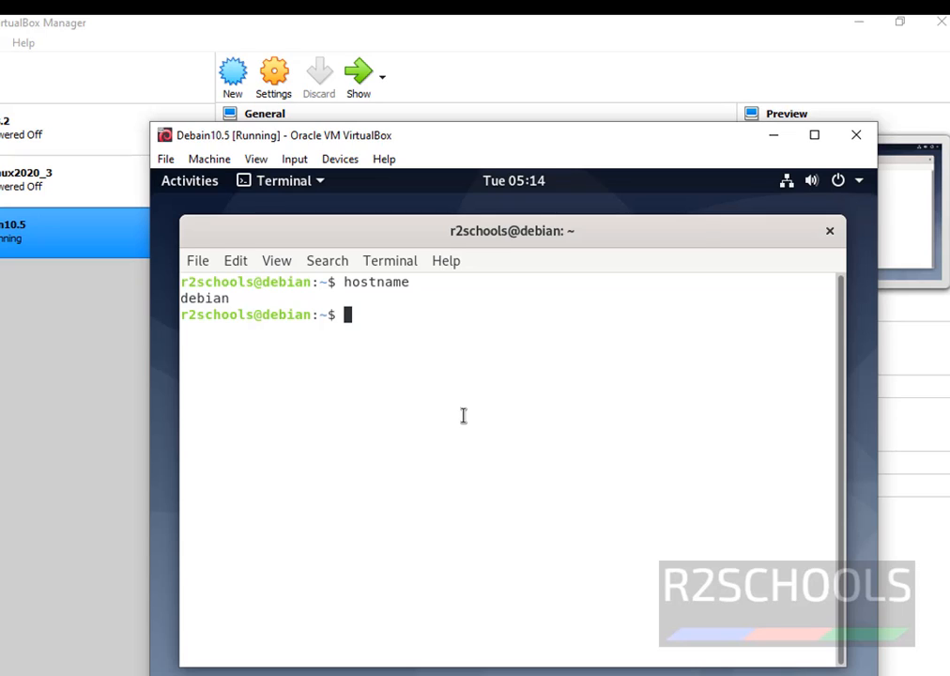
key(Return)
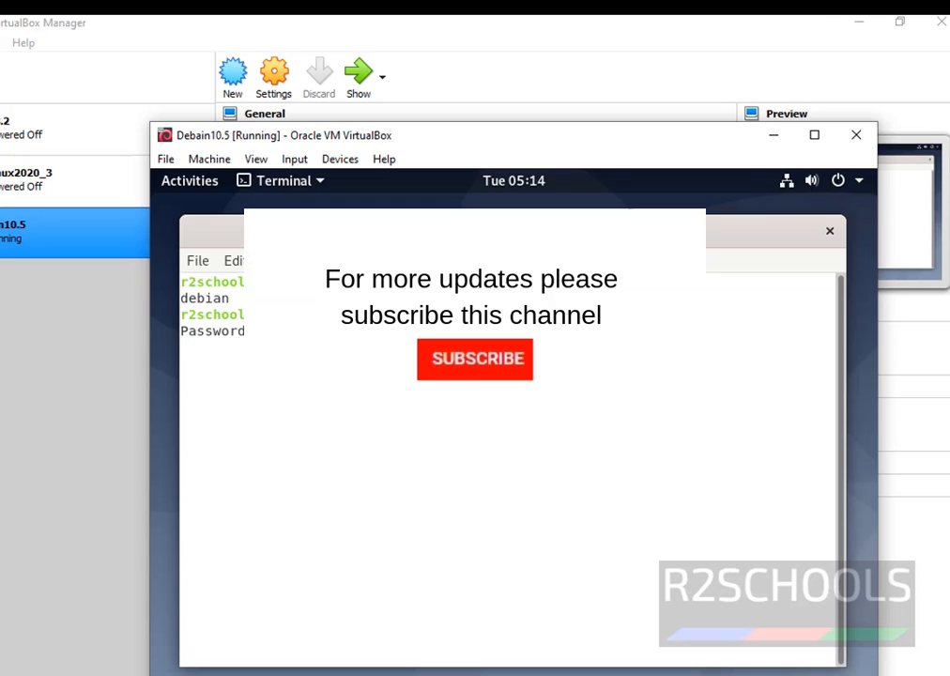
key(Return)
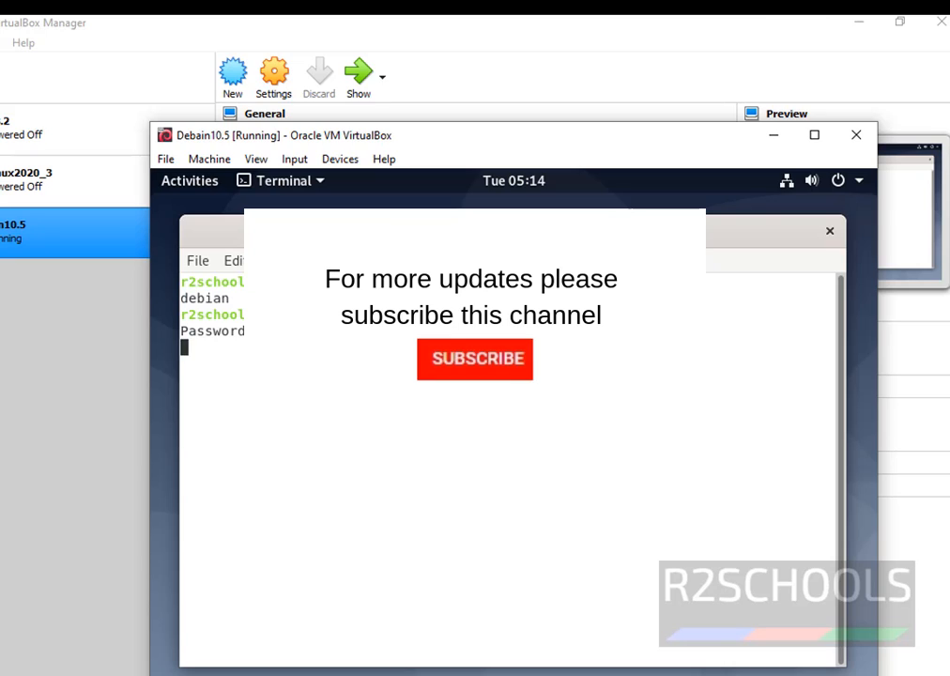